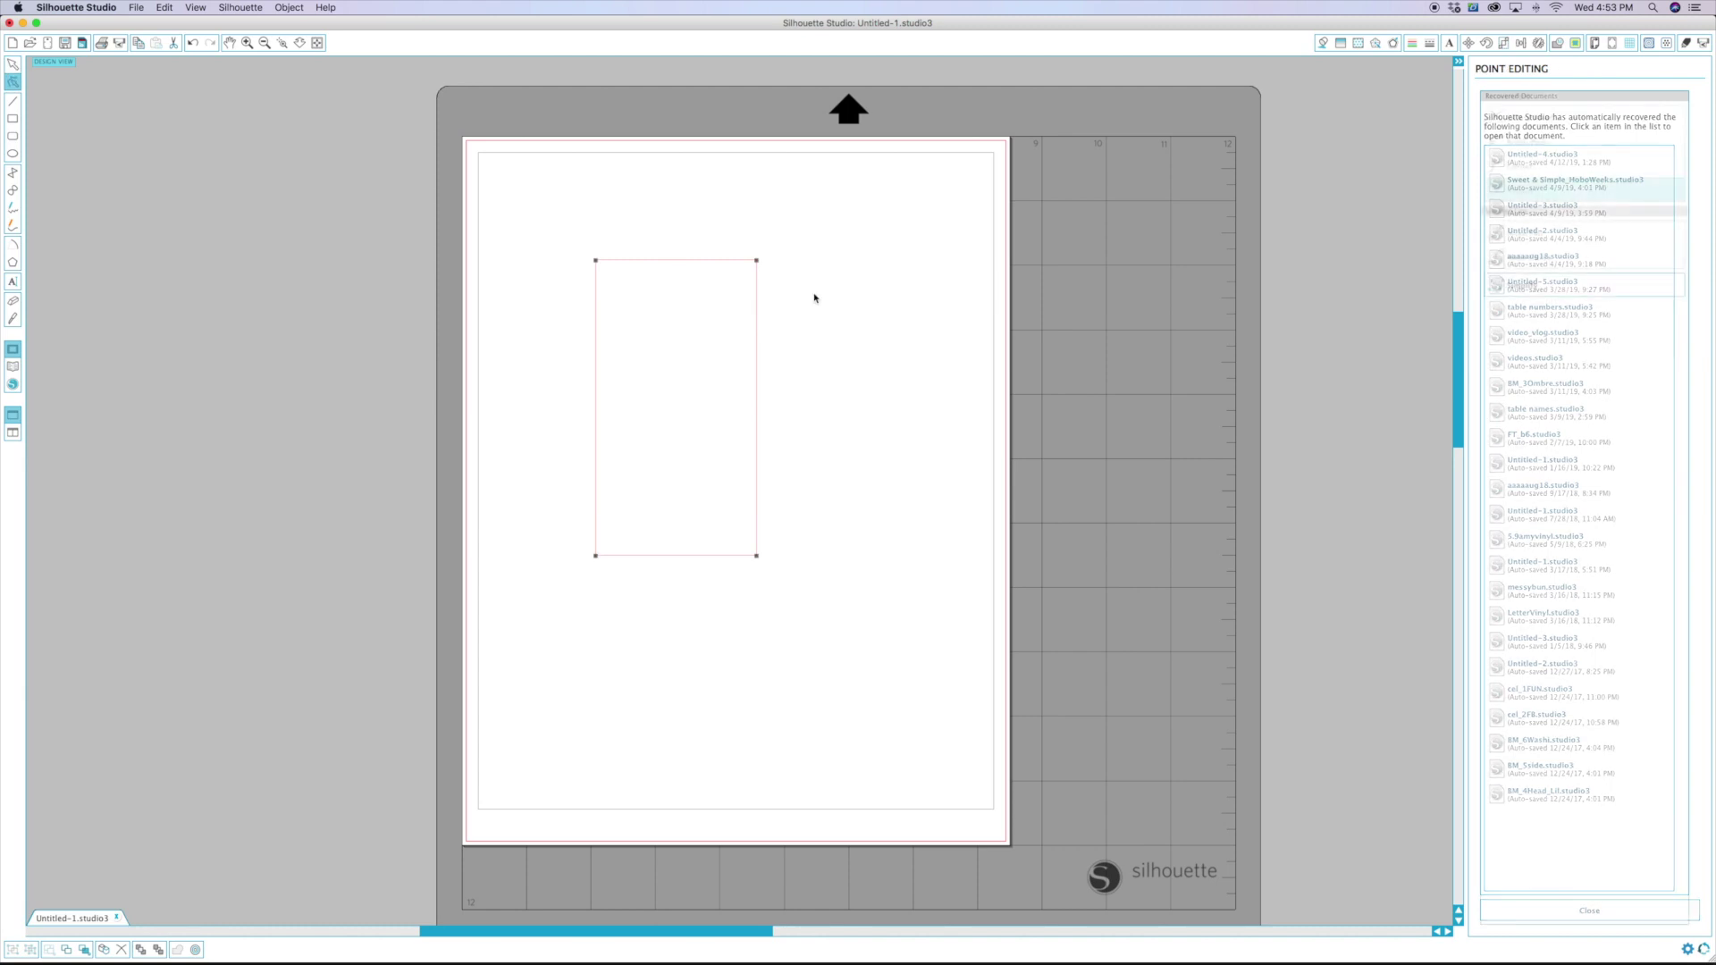
Step: Resize the rectangle to 1.5 in wide by 3.8 in high with the aspect ratio unlocked
click(1505, 45)
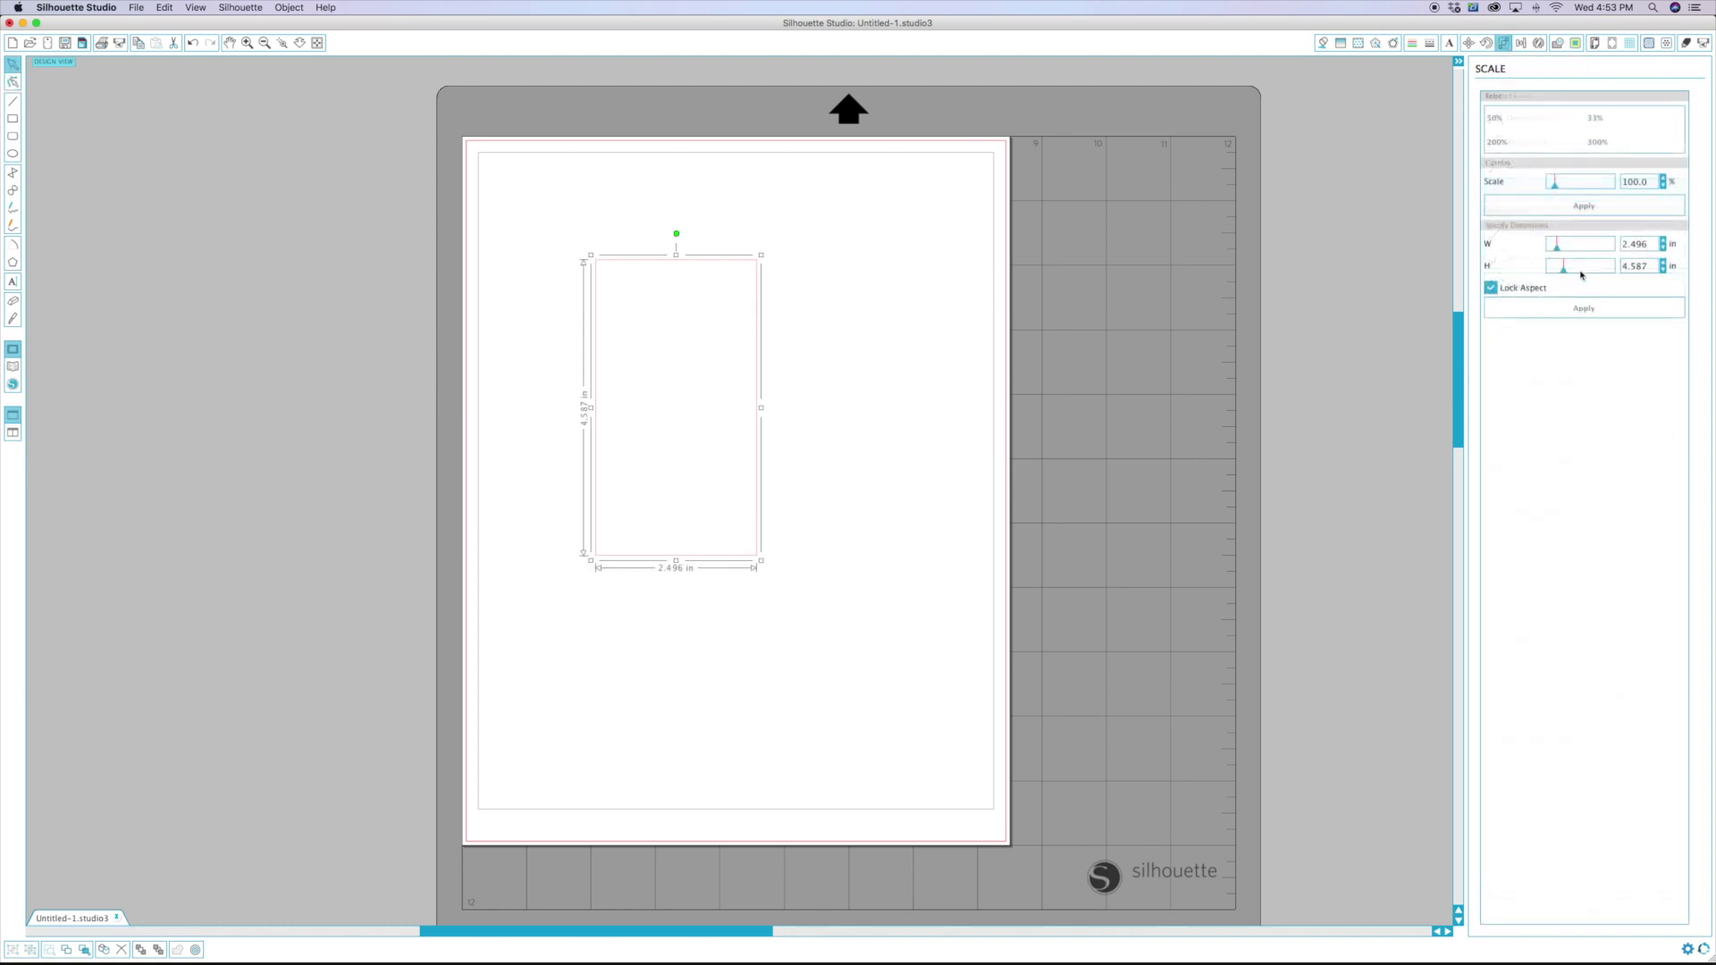
drag(1649, 244, 1590, 241)
text(1.5)
key(Tab)
text(3.8)
key(Return)
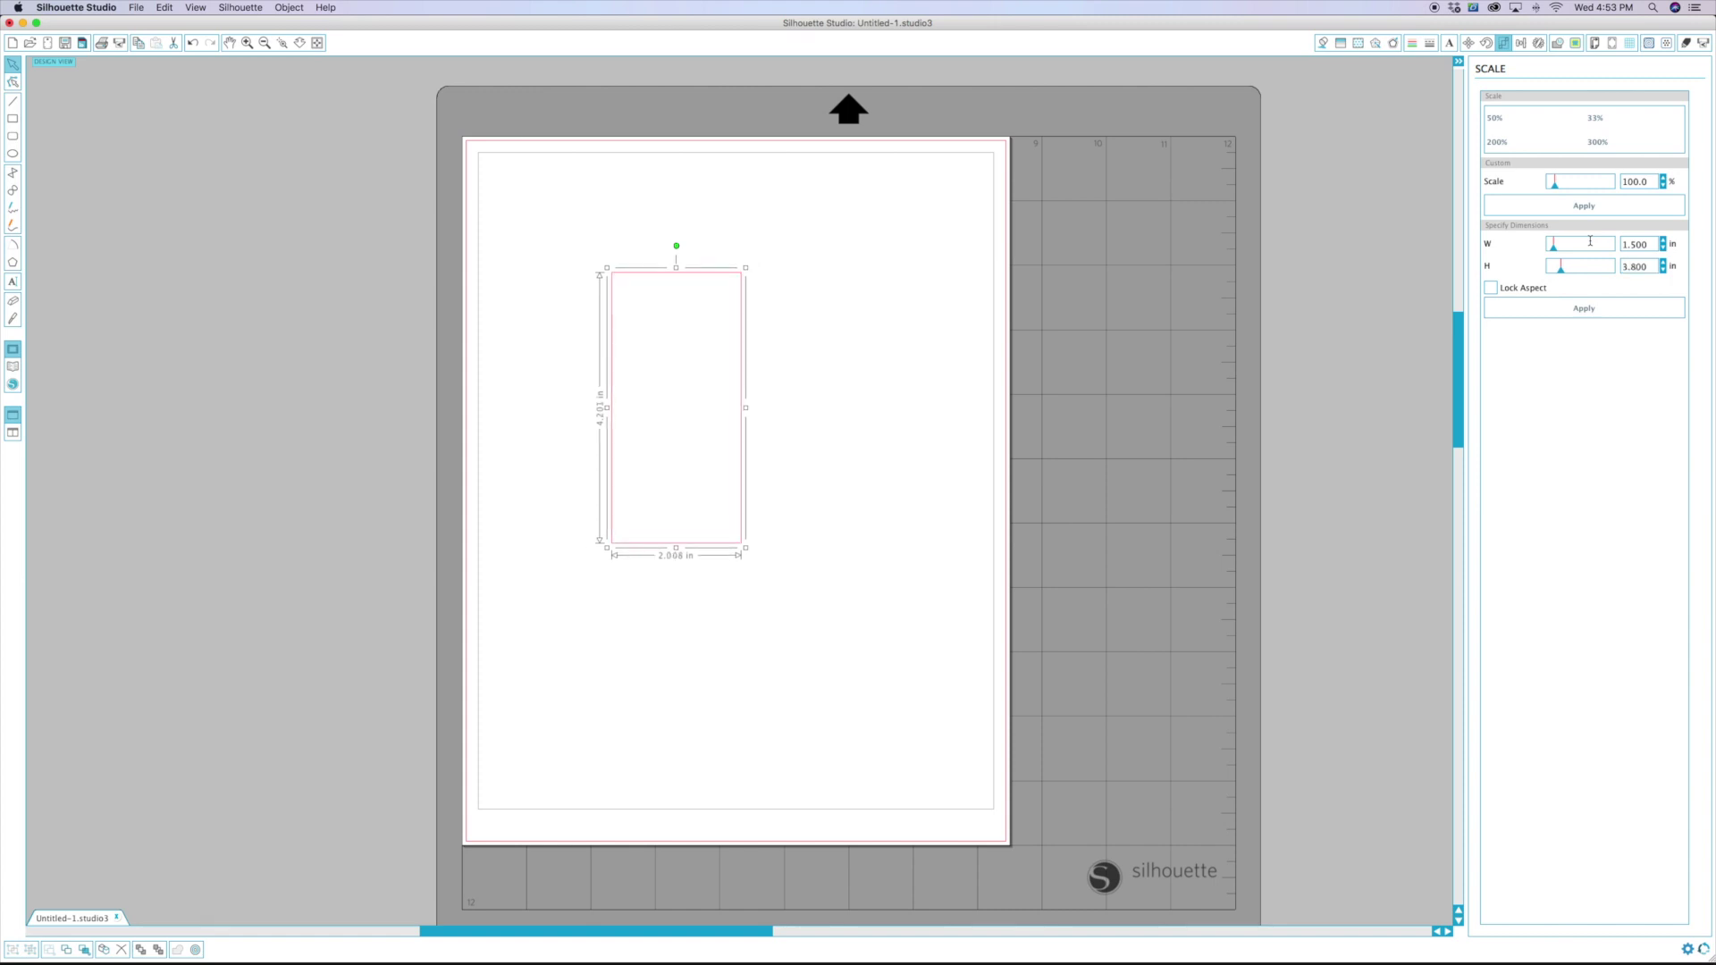
click(753, 350)
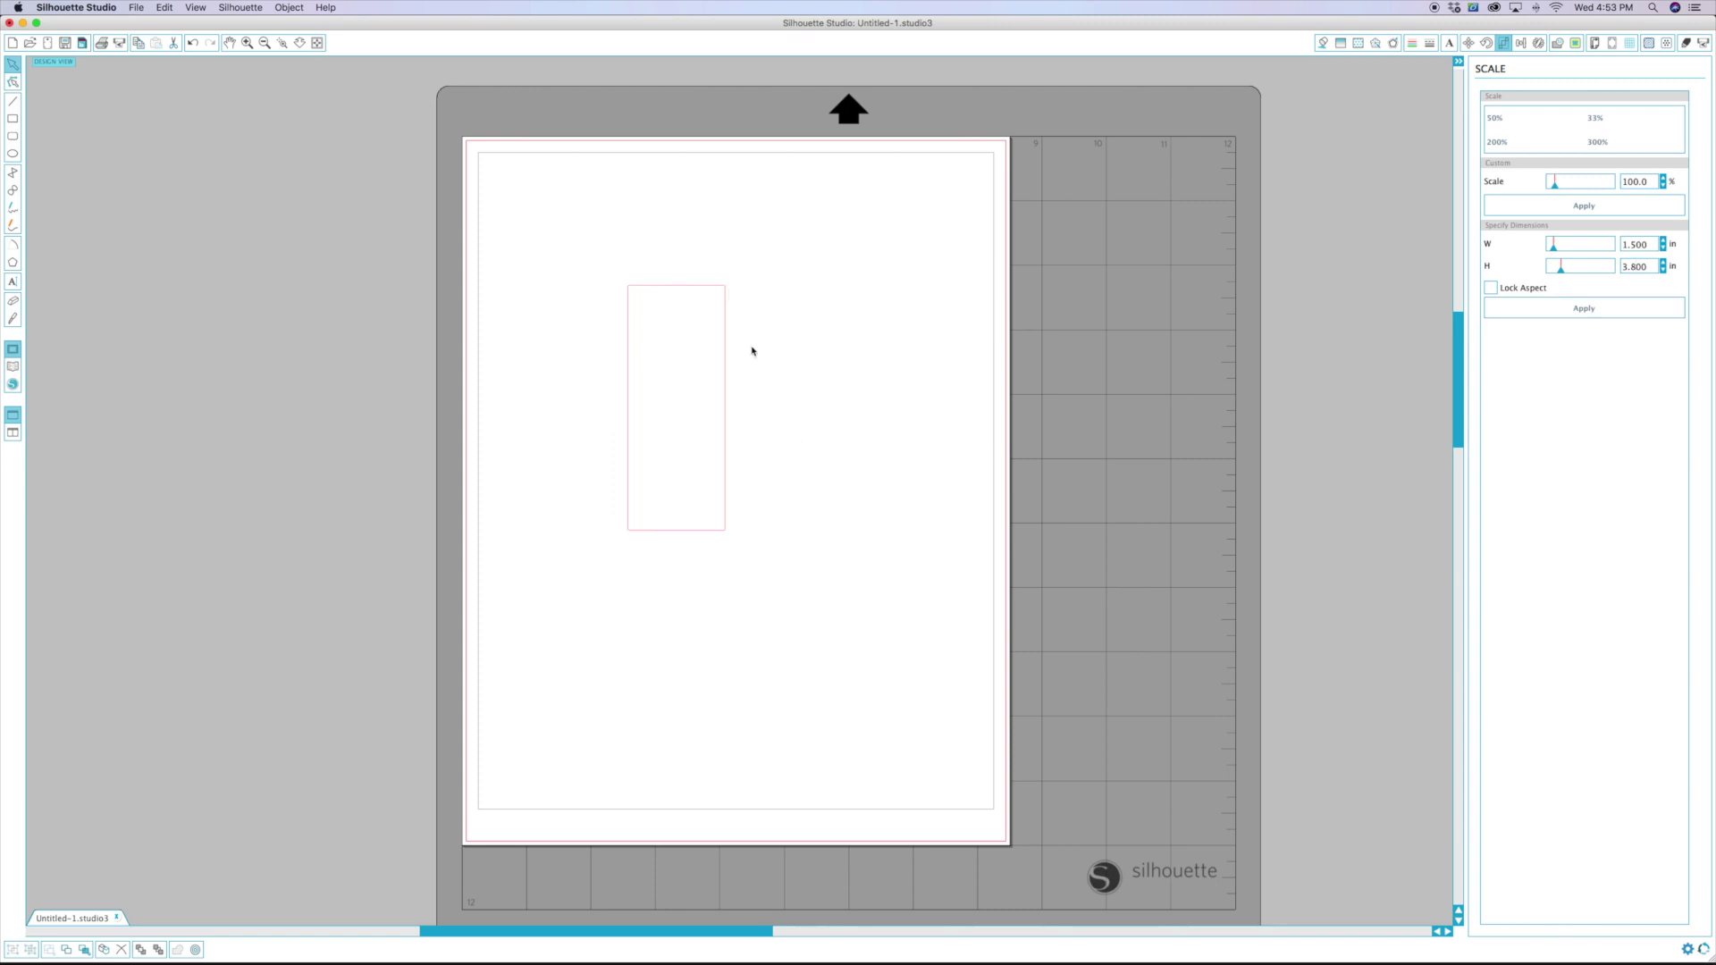
Step: Draw a second rectangle about 1.25 by 1.97 in to the right of the first one
click(11, 121)
mouse_move(801, 287)
mouse_down()
mouse_move(882, 428)
mouse_move(882, 413)
mouse_up()
click(12, 65)
click(839, 287)
Step: Set the second rectangle's dimensions to 1.5 in wide by 1.9 in high
drag(1655, 244, 1569, 244)
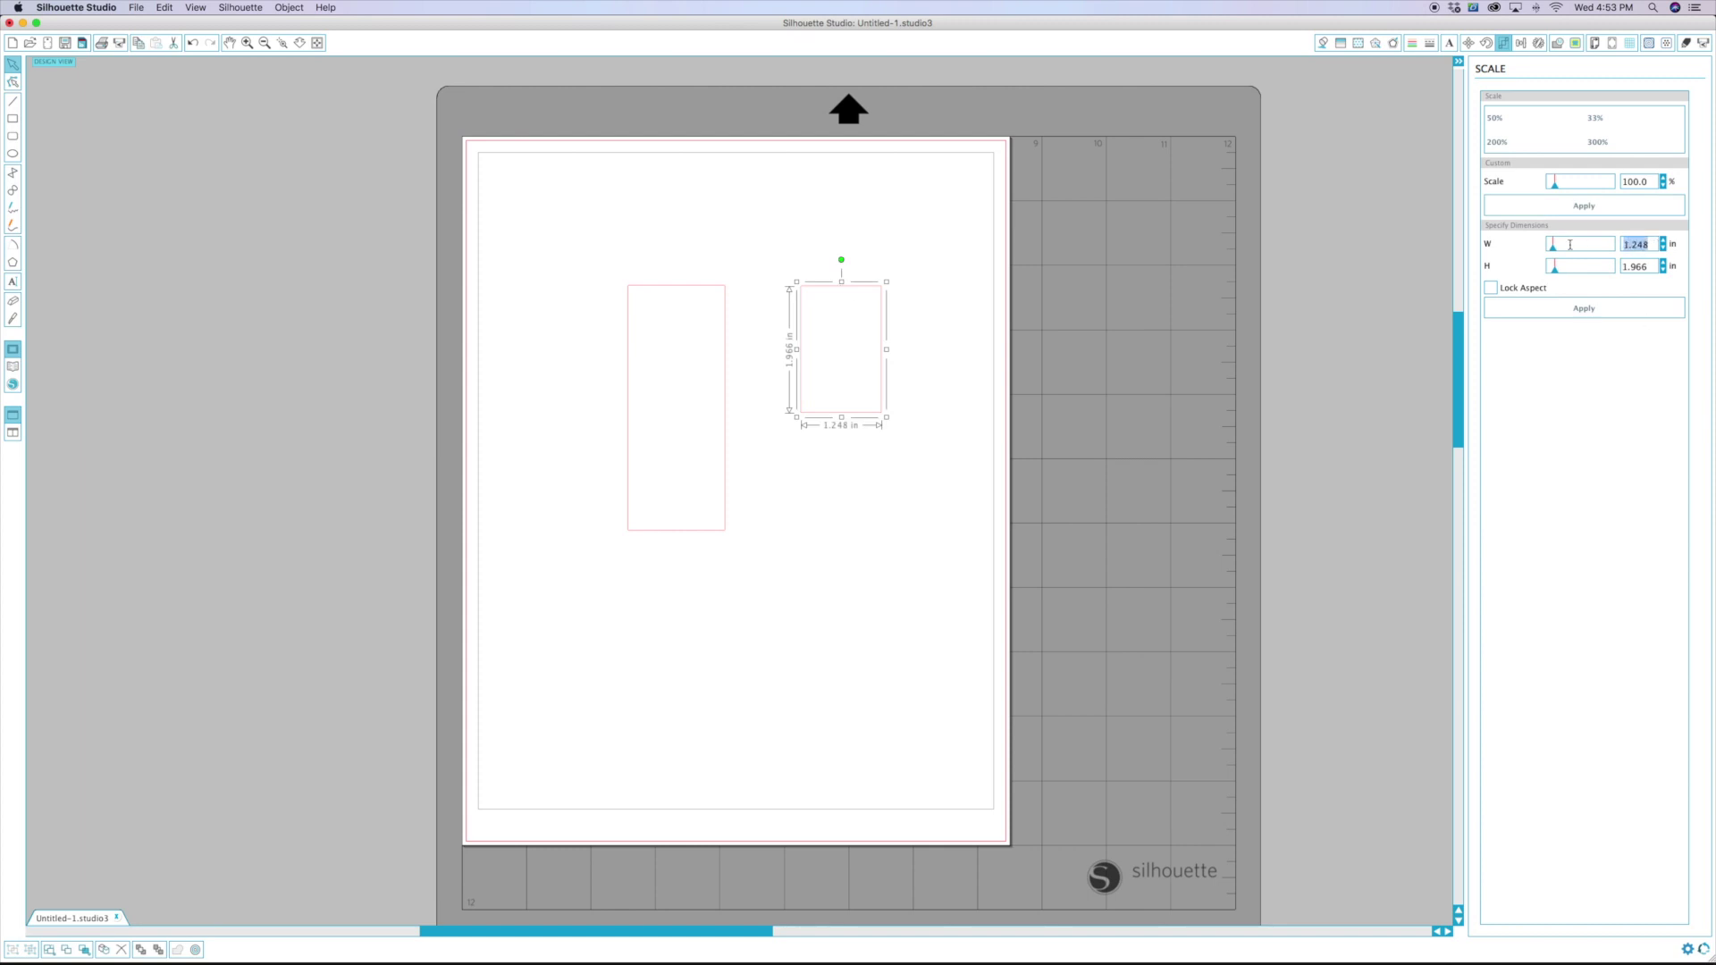
text(1.5)
key(Tab)
text(1)
text(.9)
key(Return)
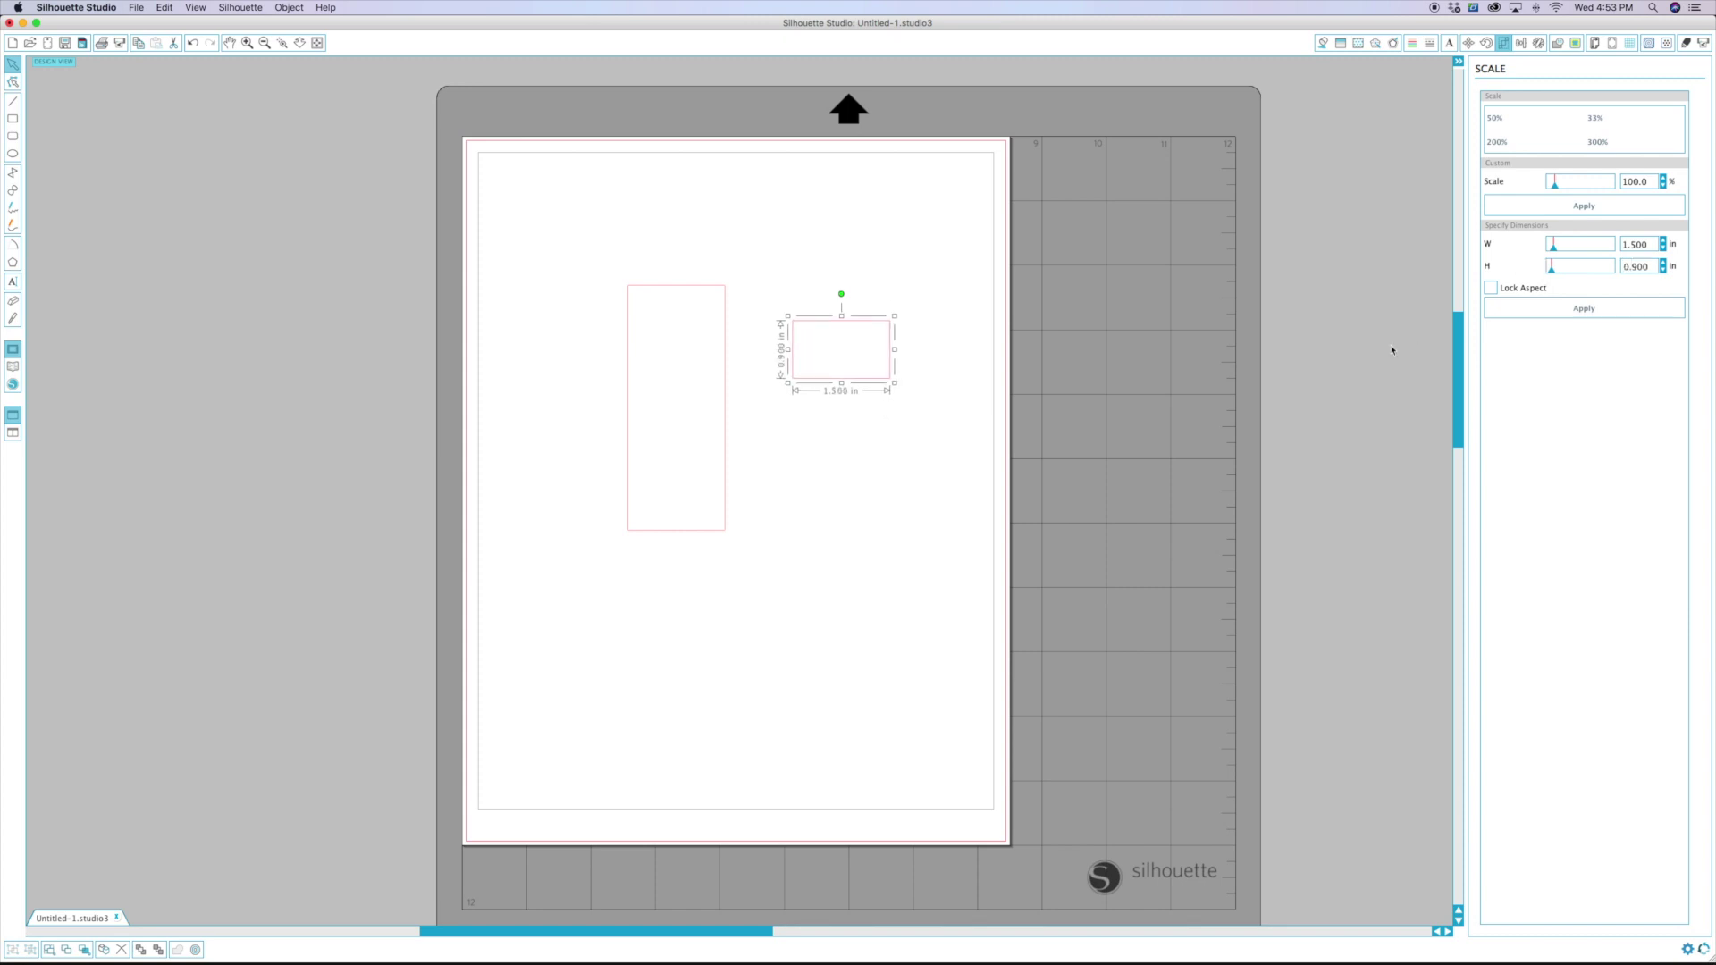
key(BackSpace)
text(1)
key(Return)
click(111, 89)
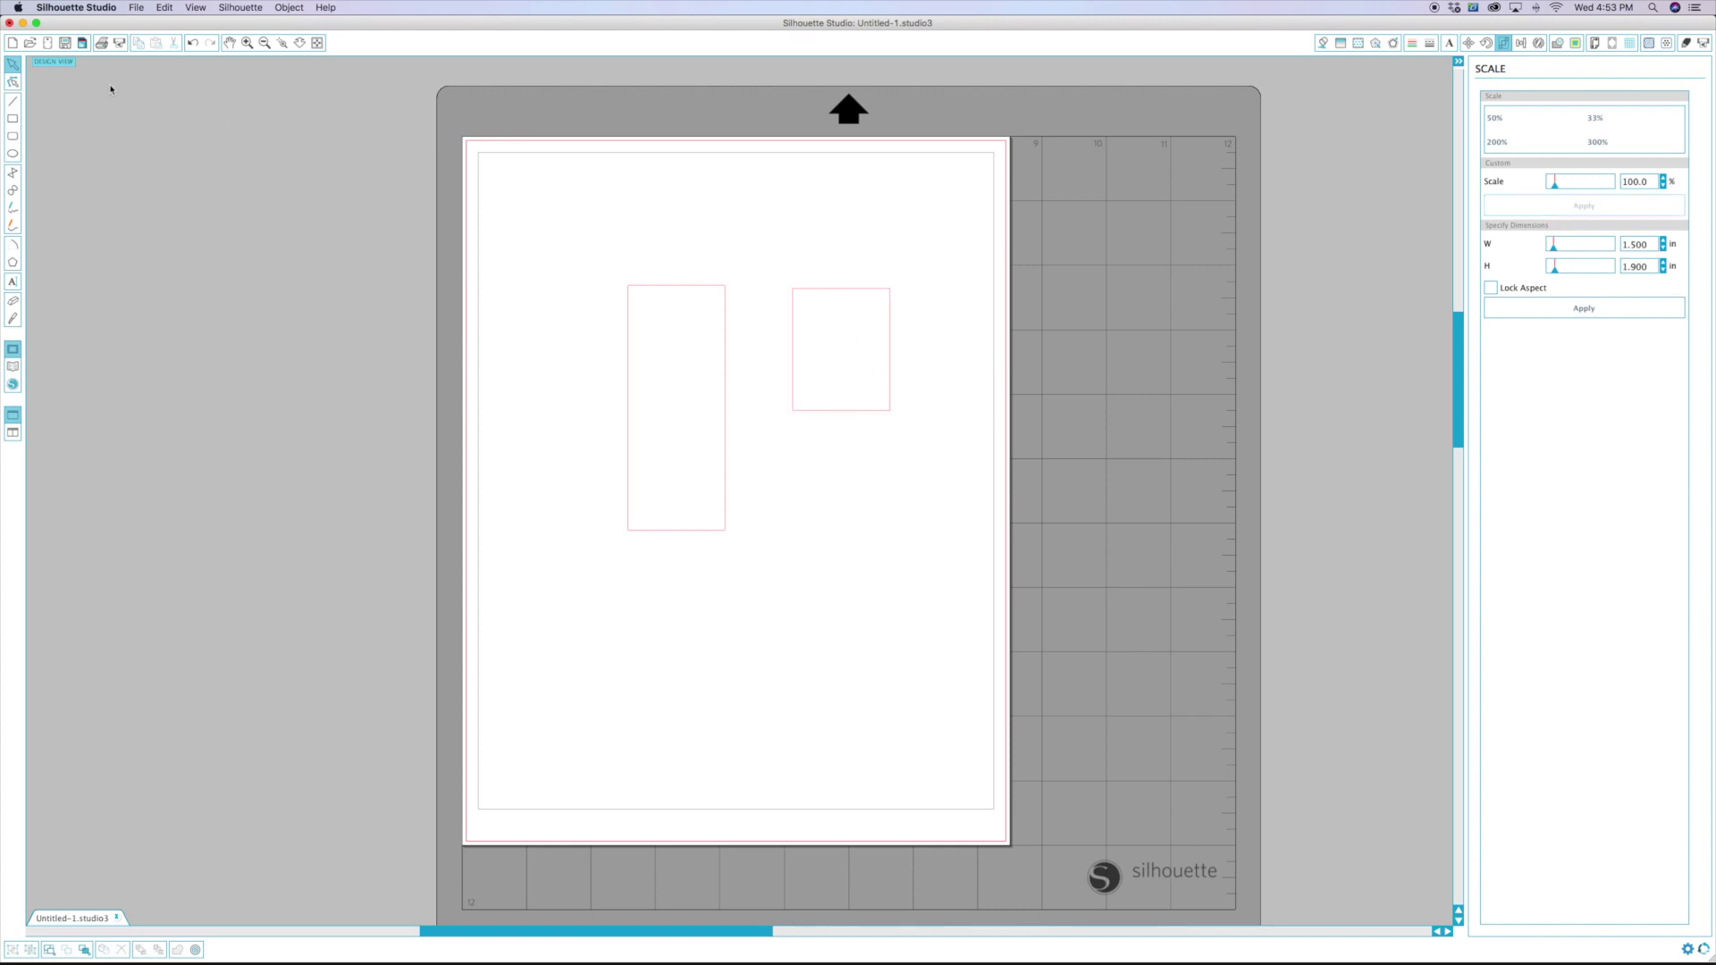
Step: Move the smaller rectangle over the upper half of the tall rectangle, aligning their top and side edges
click(247, 42)
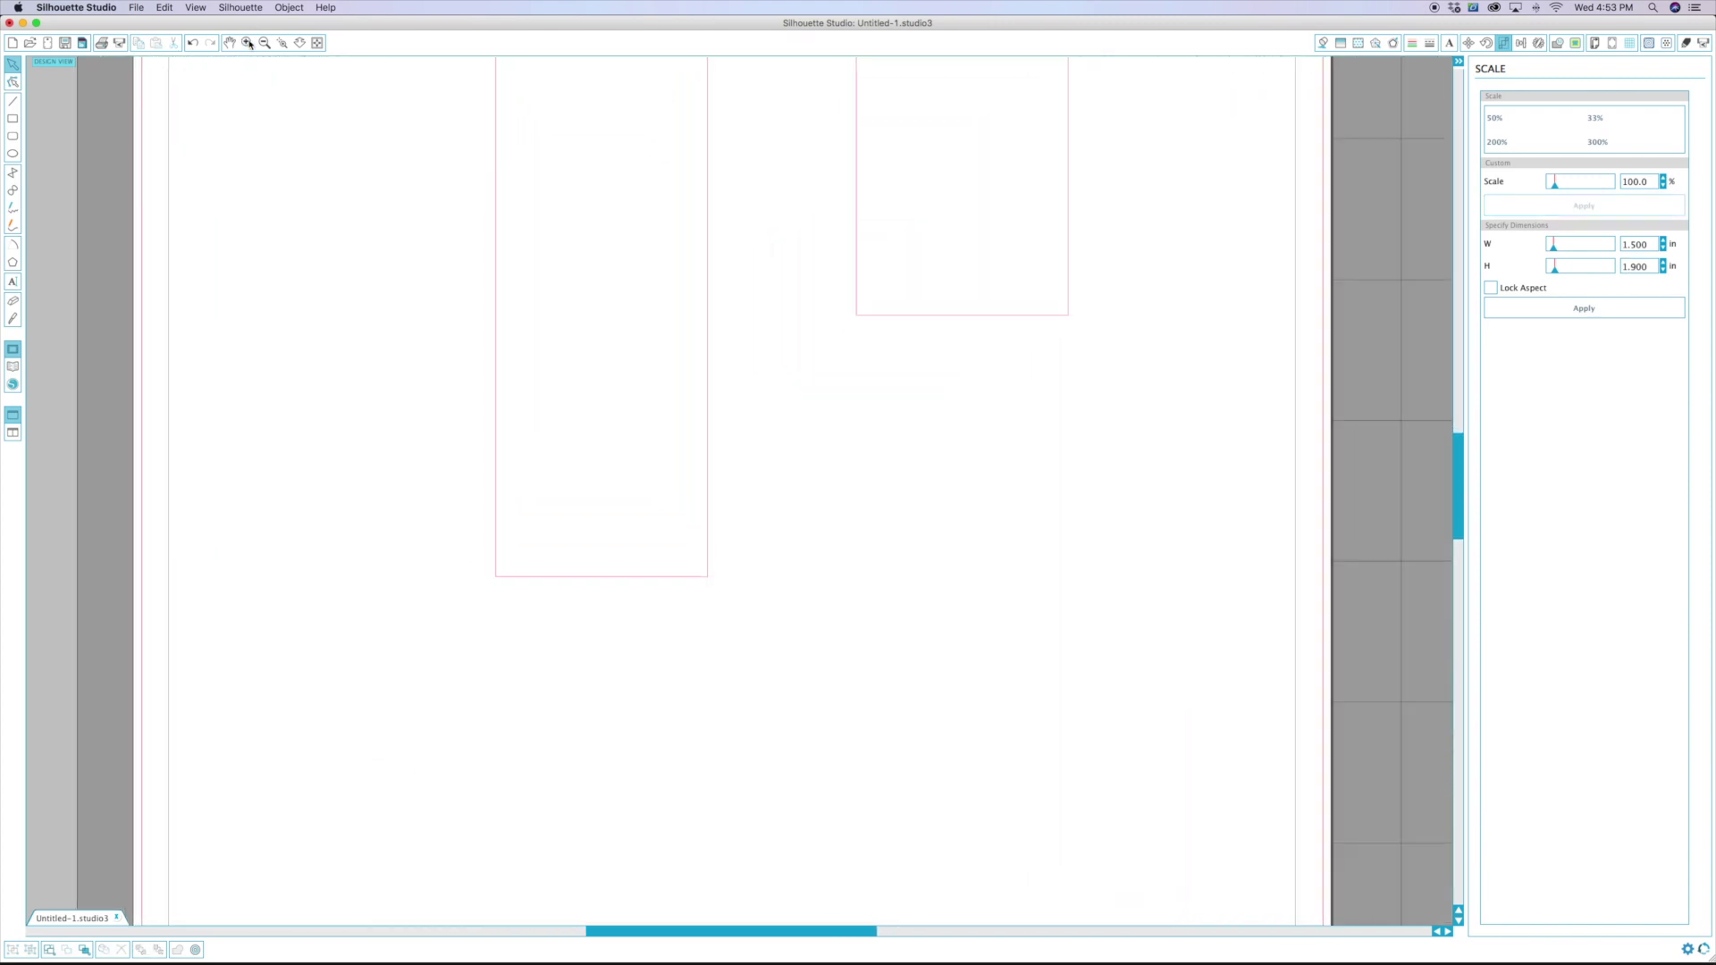
scroll(671, 229, up, 2)
drag(923, 165, 554, 159)
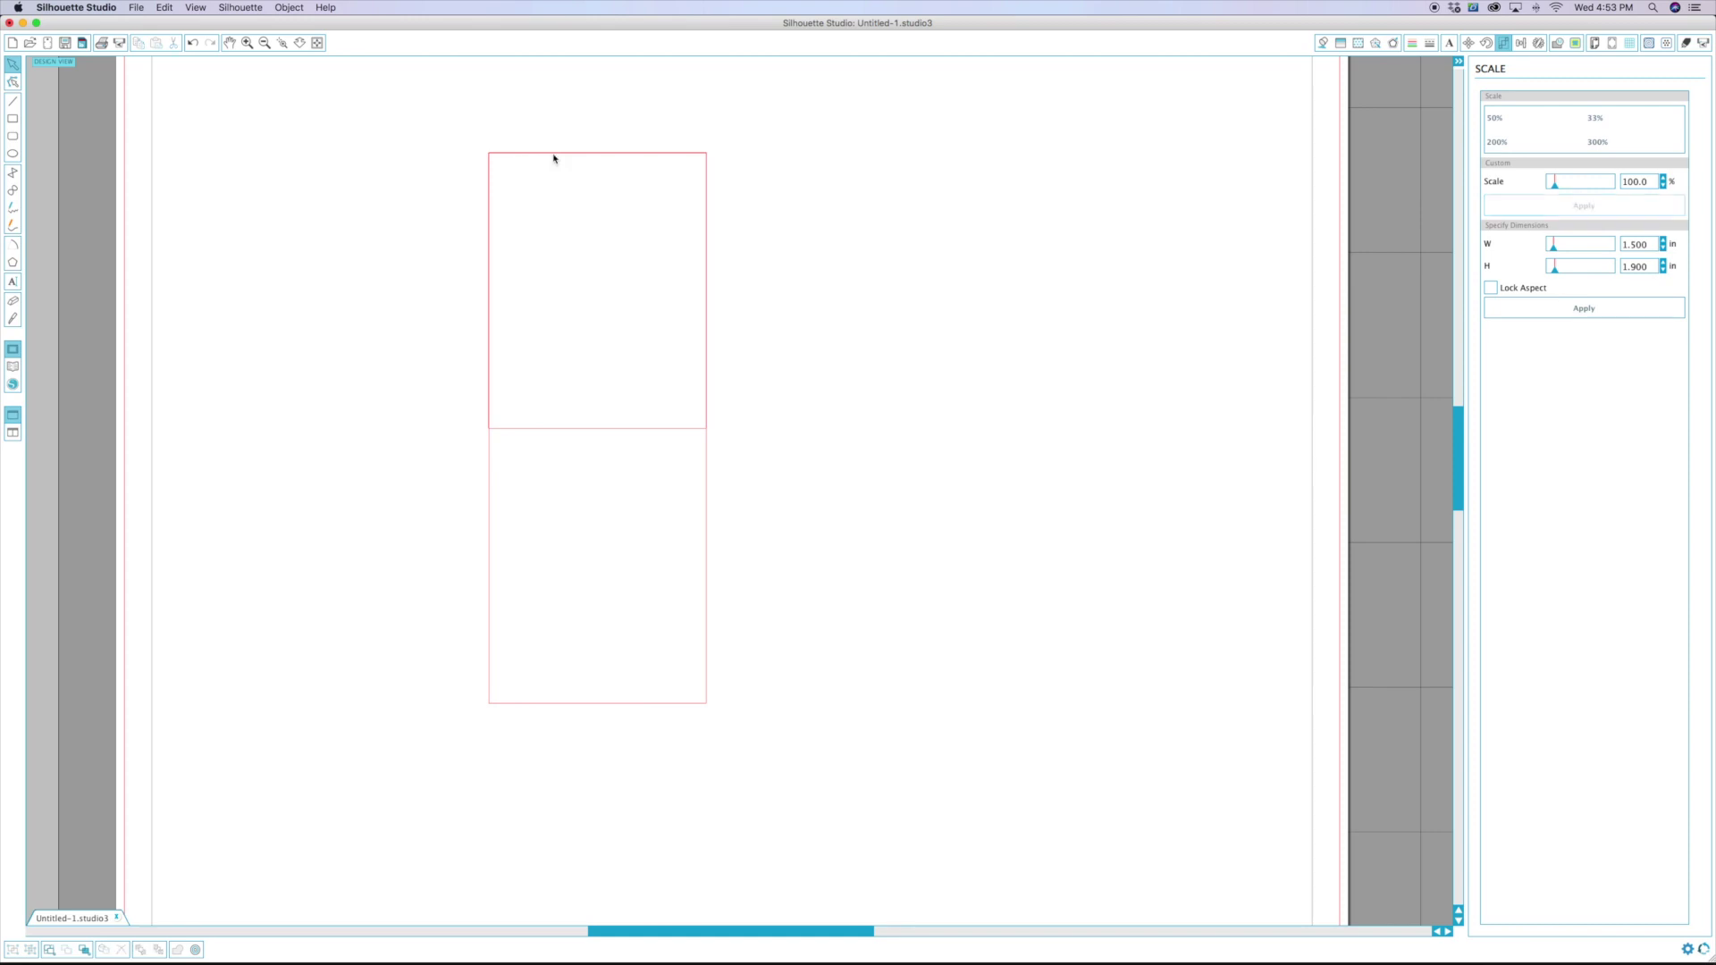
Step: Nudge the smaller rectangle left so it sticks out past the tall rectangle's left edge
click(532, 430)
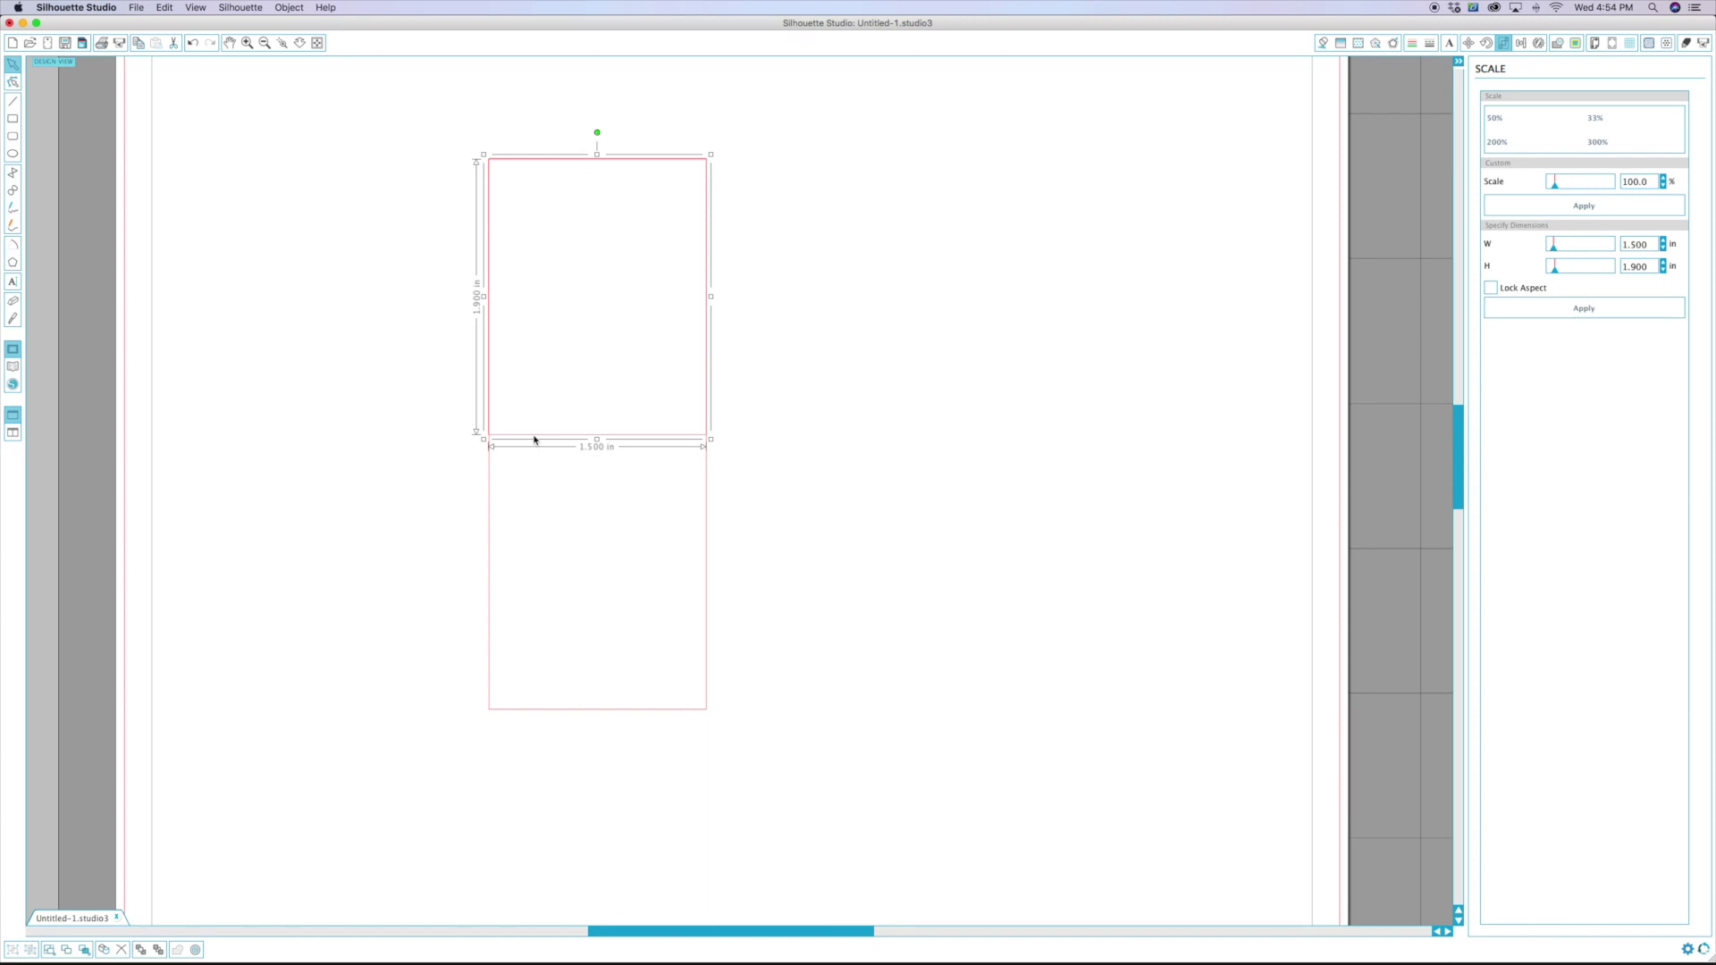
key(Left)
key(Left)
key(Left)
key(Left)
key(Left)
key(Left)
key(Left)
key(Left)
key(Left)
key(Left)
key(Left)
key(Left)
key(Left)
key(Left)
key(Left)
key(Left)
key(Left)
key(Left)
key(Left)
key(Left)
key(Left)
key(Left)
key(Left)
key(Left)
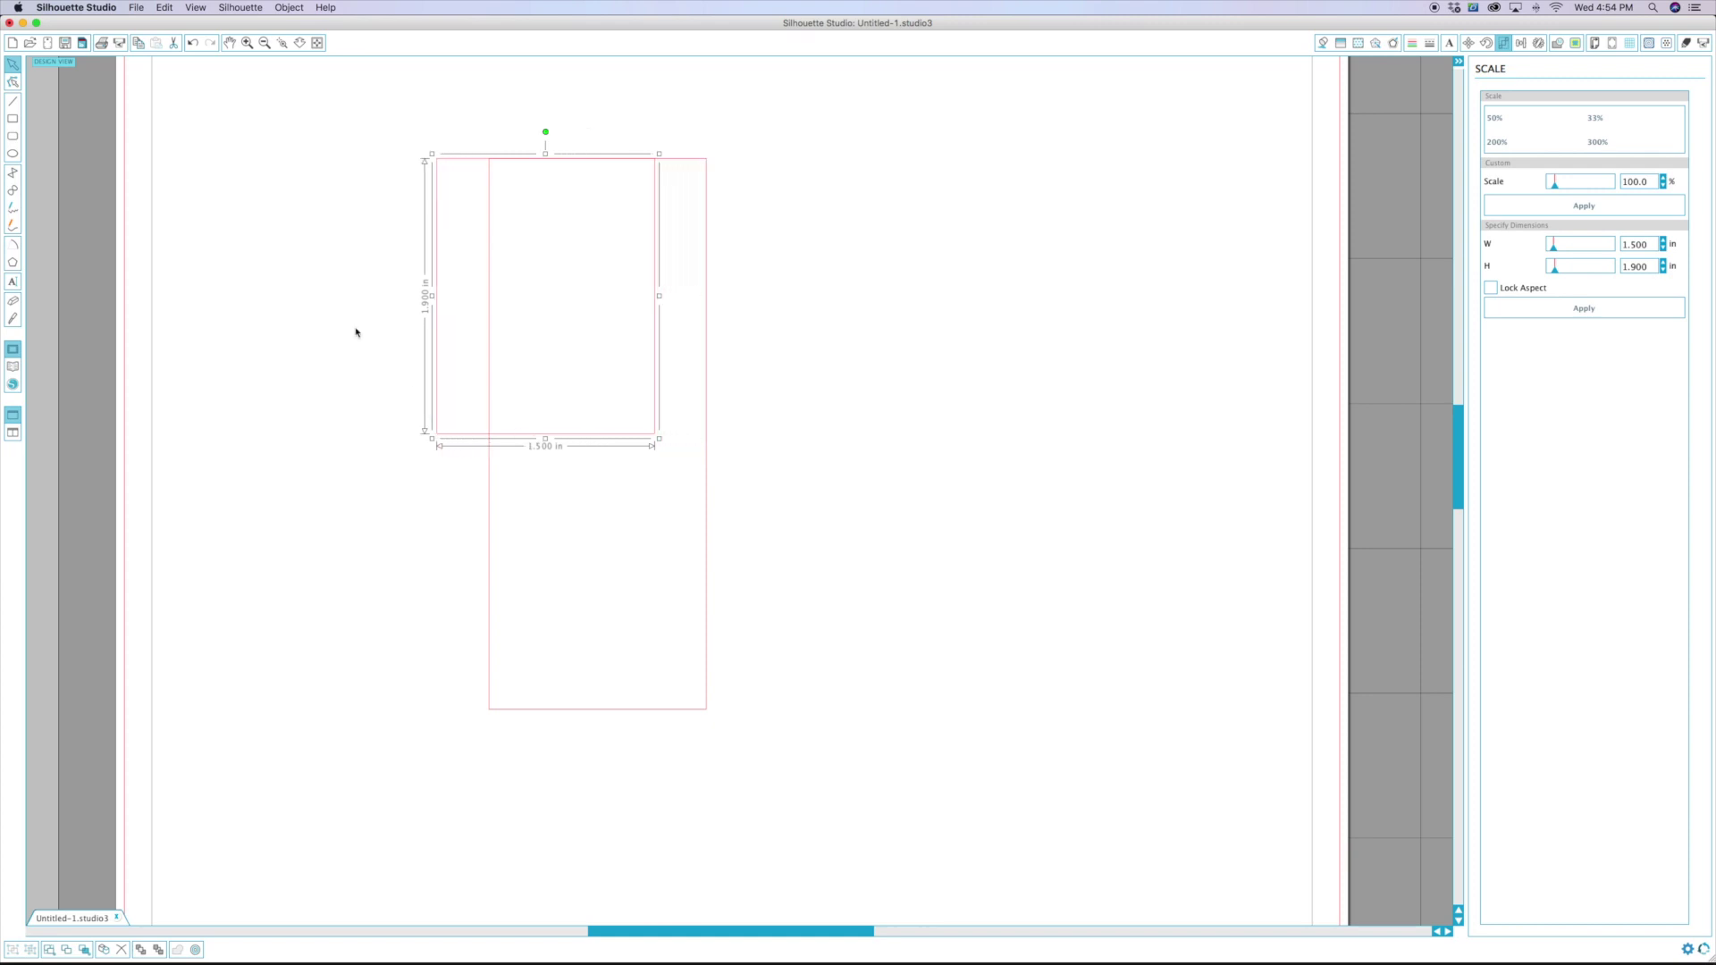
Step: Draw a horizontal line about 2.06 in long to the right of the rectangles, level with the smaller rectangle's bottom edge
click(15, 103)
drag(755, 430, 1055, 430)
key(v)
Step: Give the horizontal line the long, widely spaced dash style, a 0.4 pt thickness and a light grey colour
double_click(840, 427)
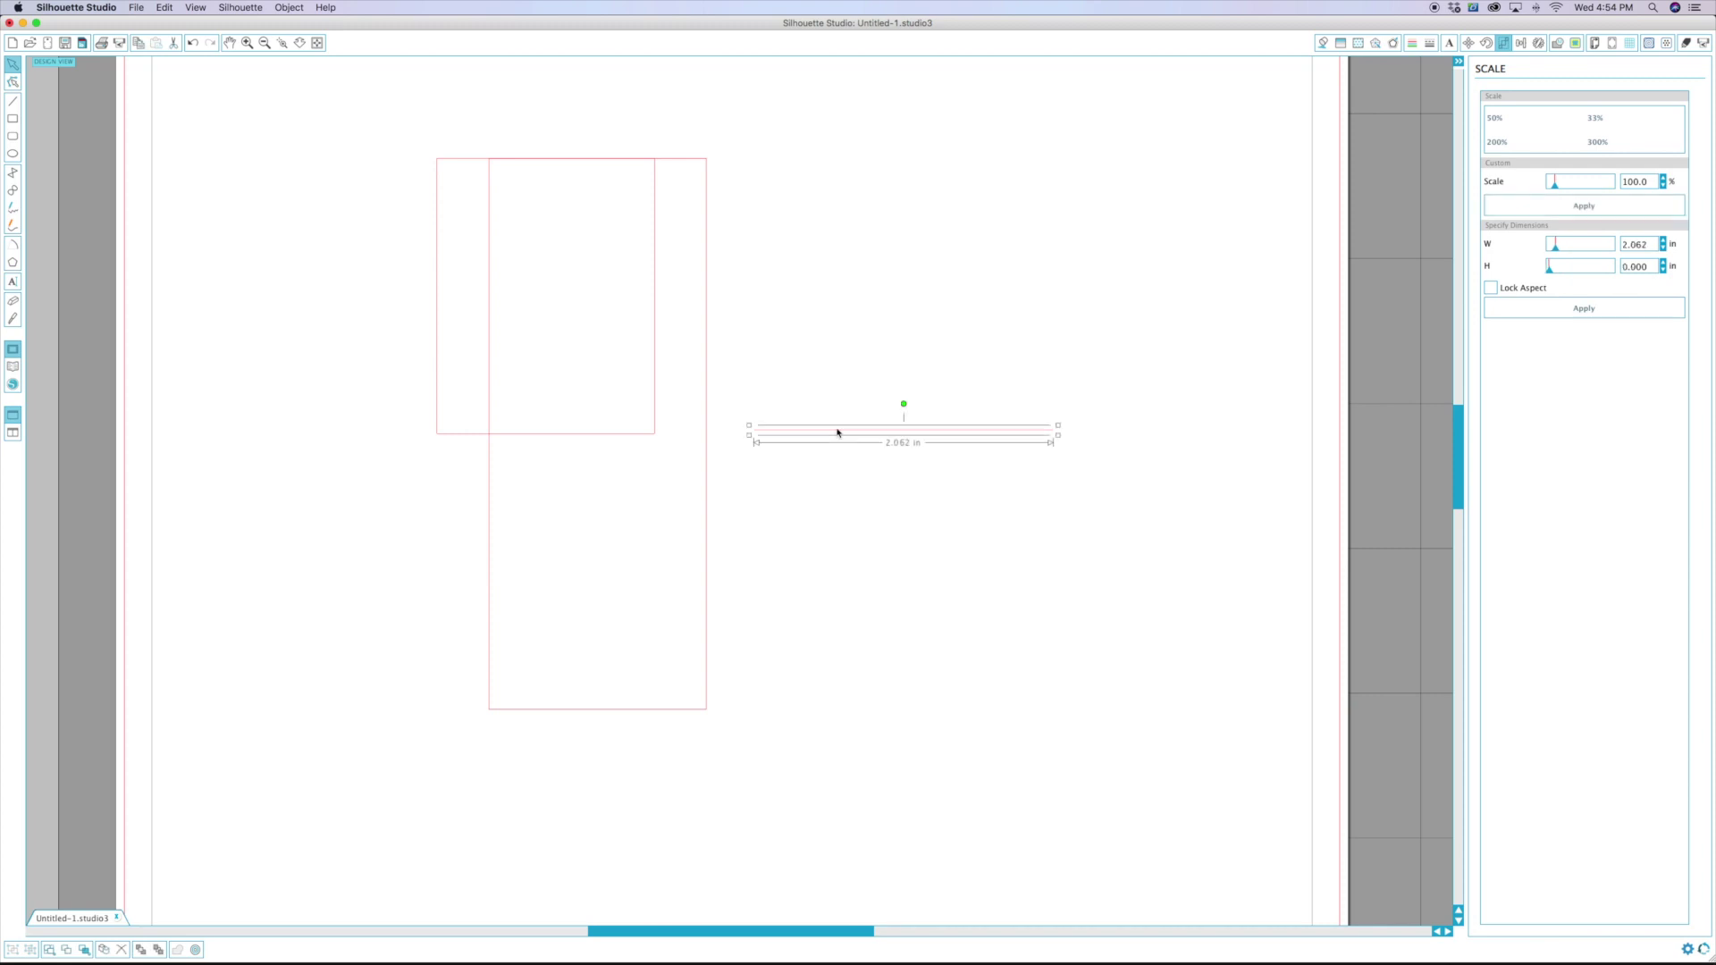
click(1430, 45)
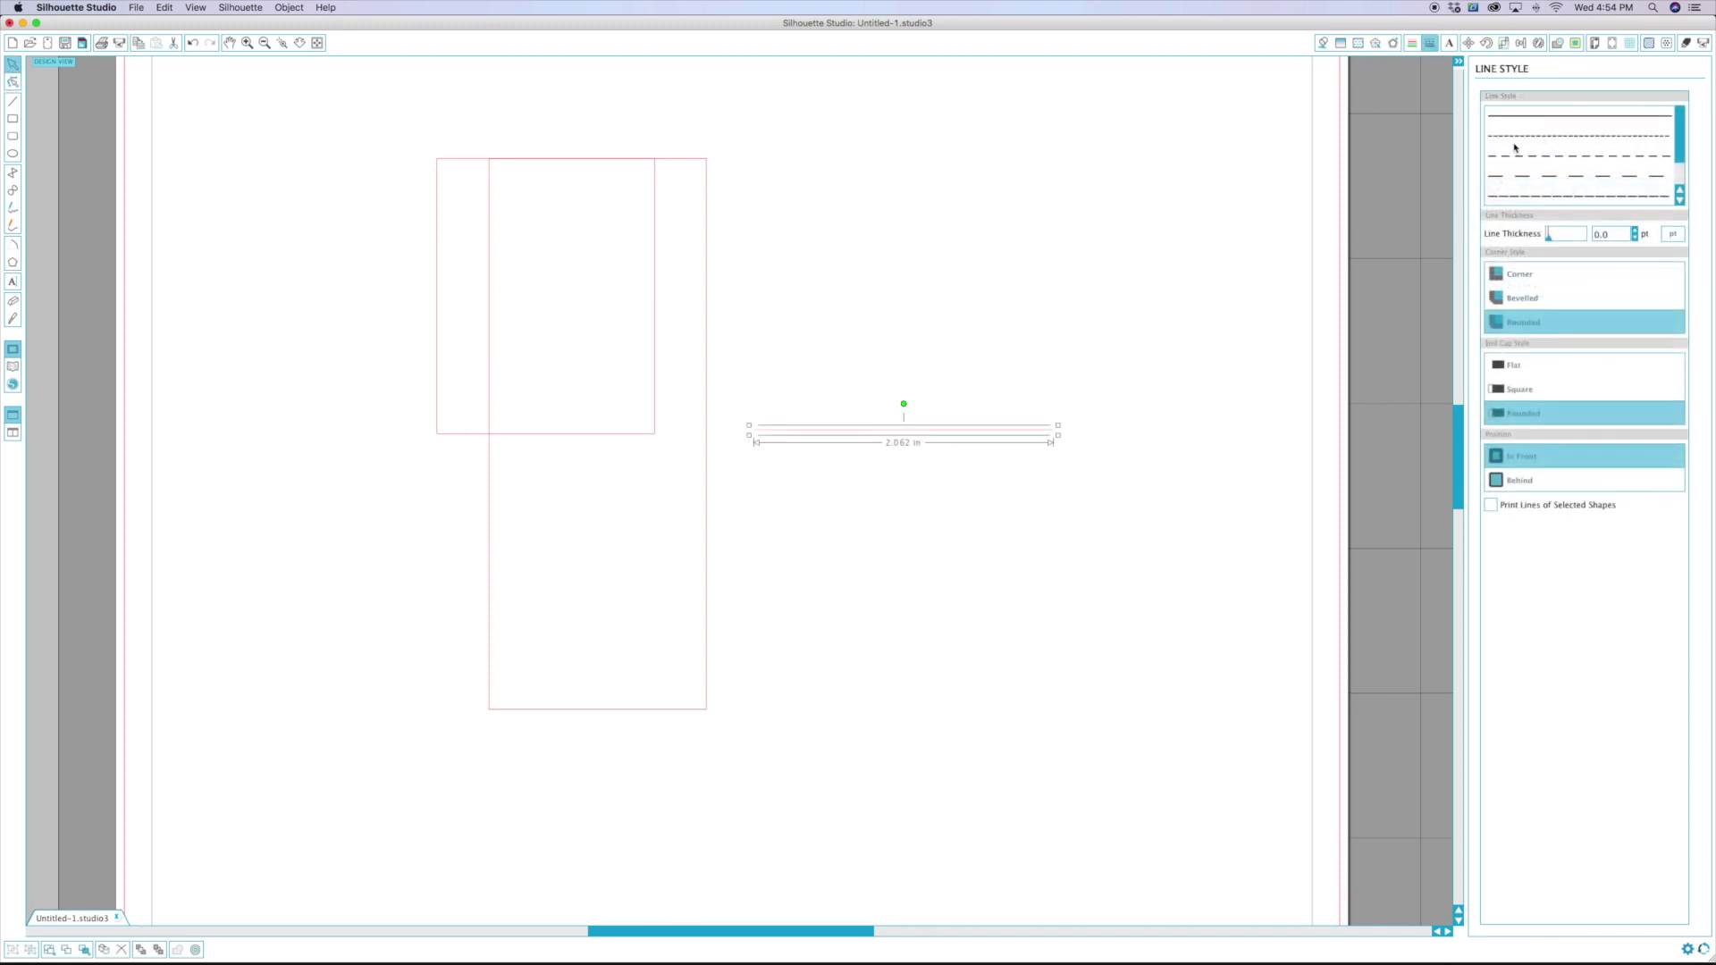
click(1517, 183)
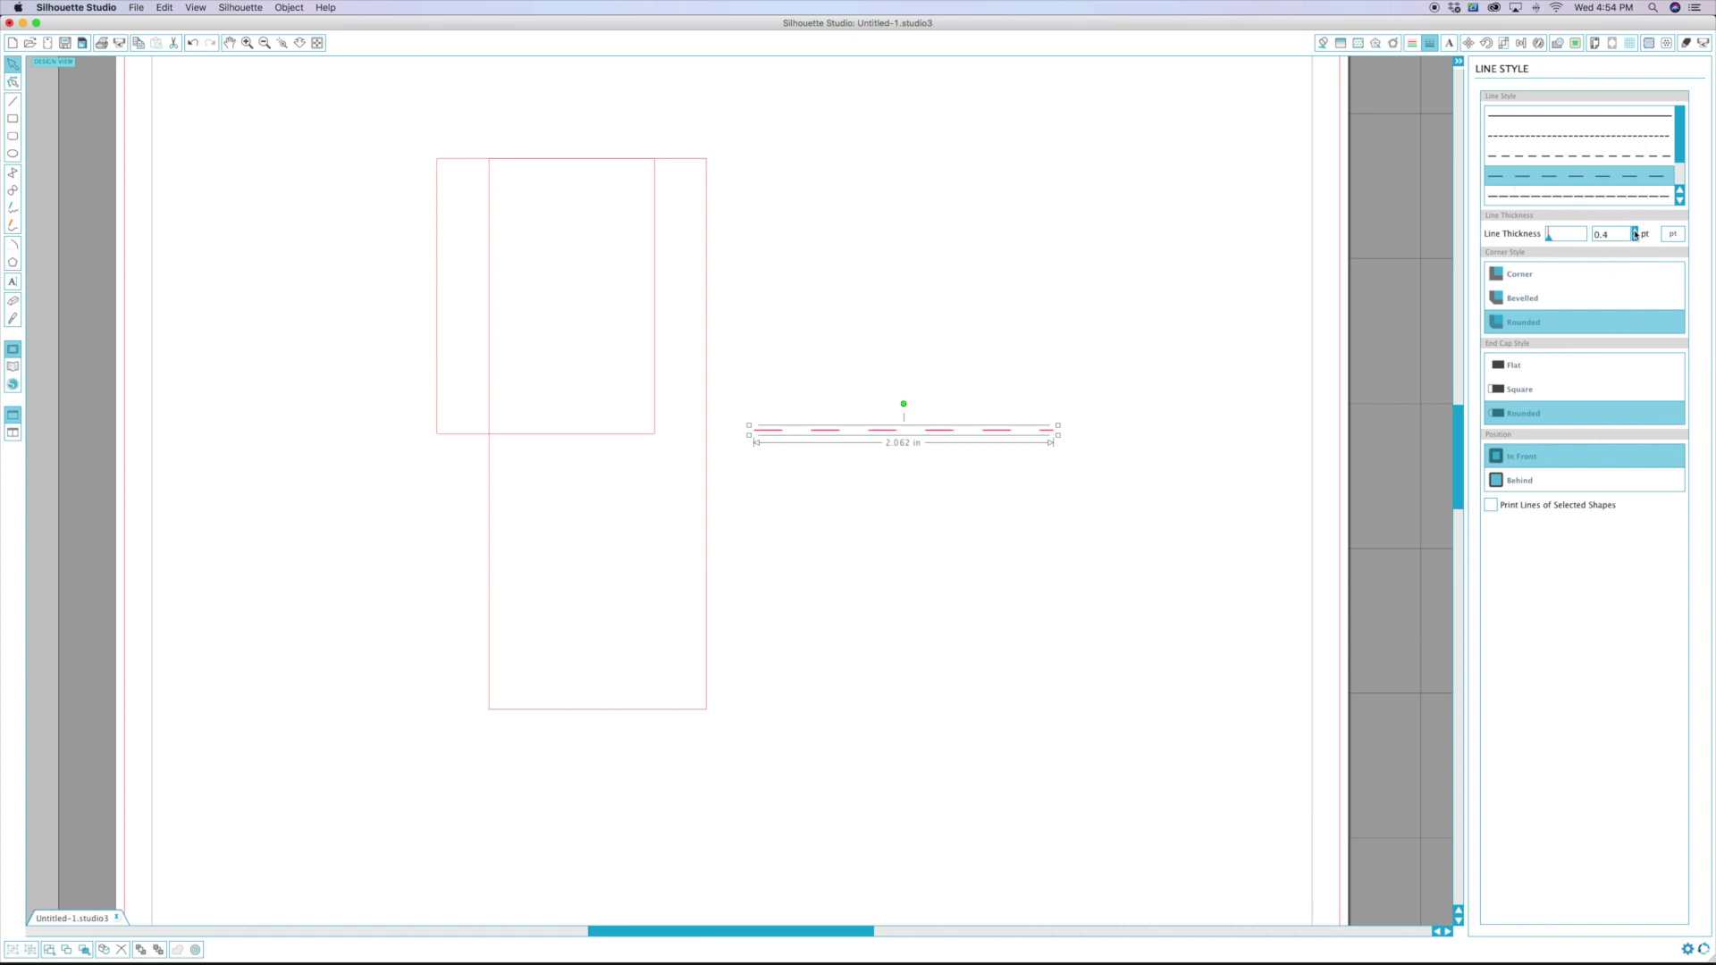
click(1411, 43)
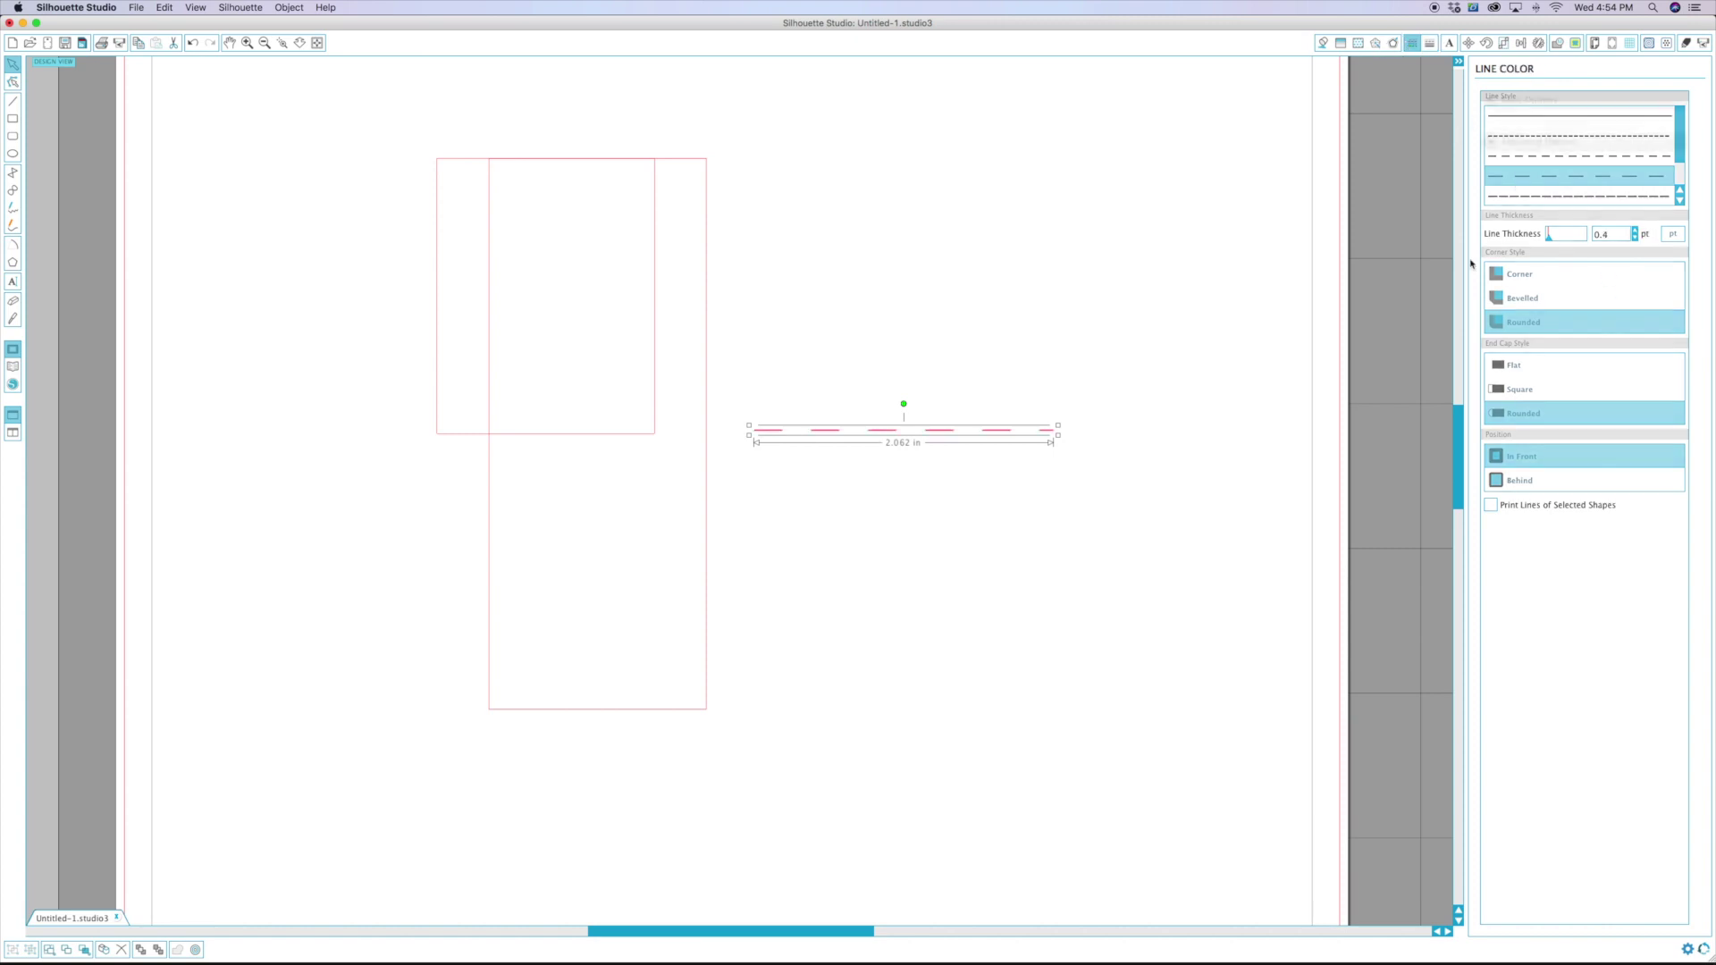
click(1507, 122)
Step: Shorten the dashed line to about 1.5 in and place it across the tall rectangle along the smaller rectangle's bottom edge
click(980, 429)
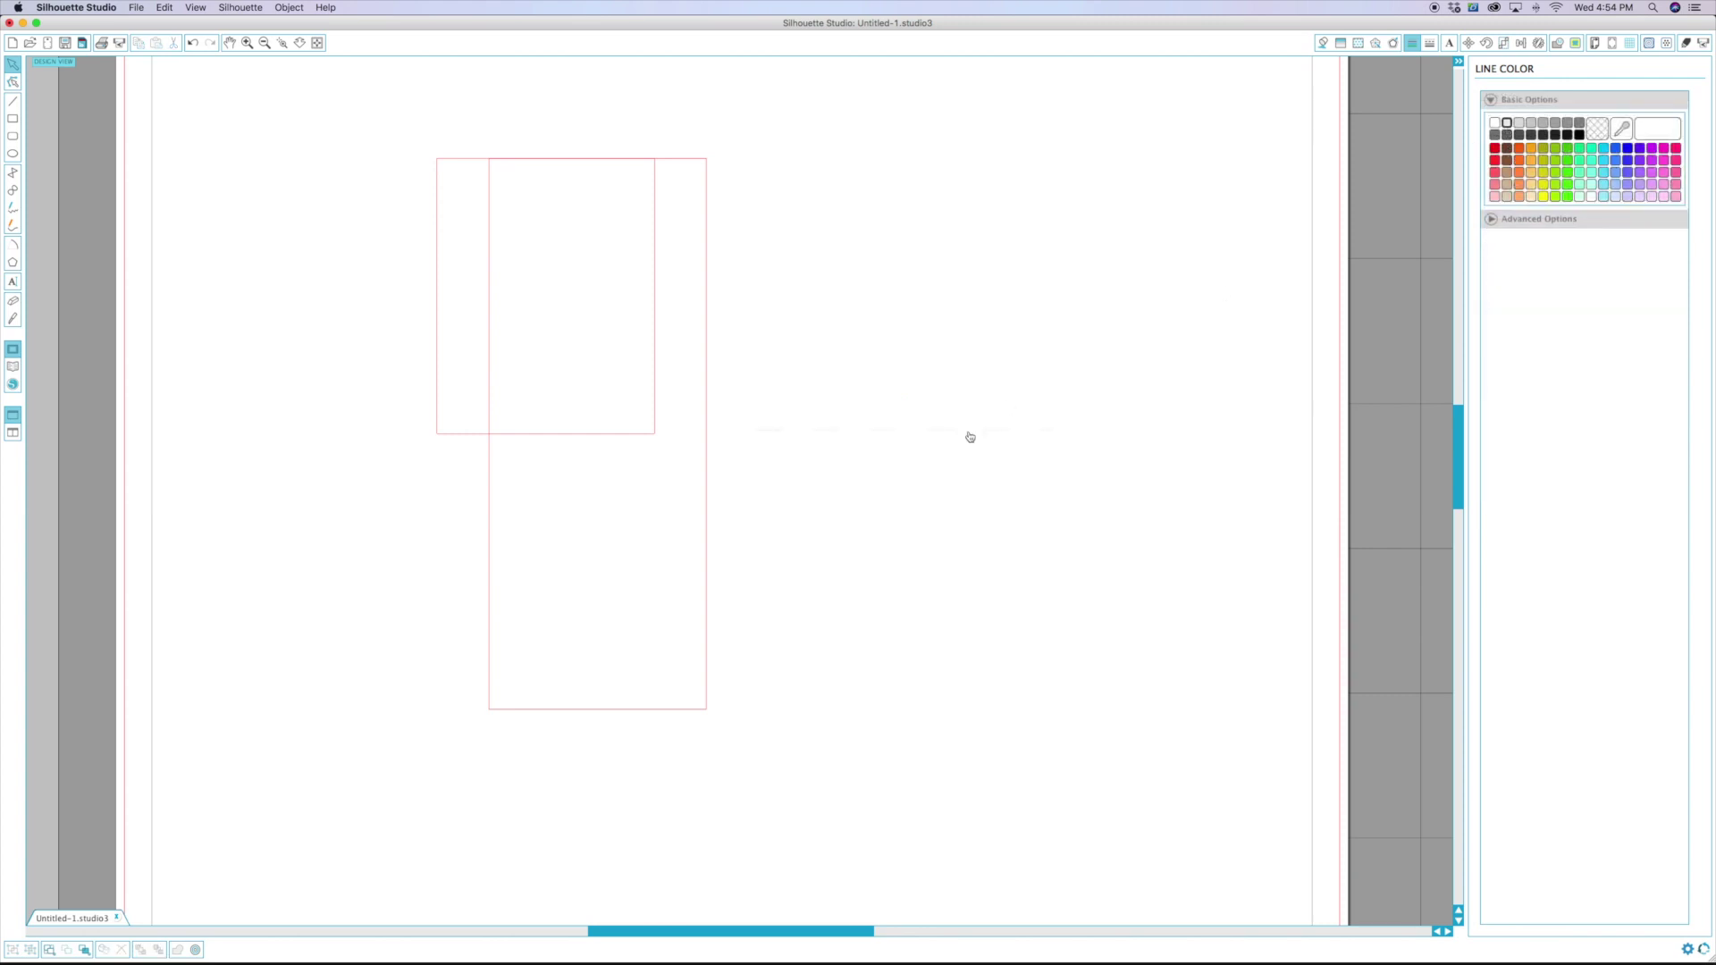
click(721, 439)
click(792, 437)
drag(795, 439, 716, 443)
click(782, 449)
click(673, 438)
key(Right)
key(Right)
key(Right)
key(Right)
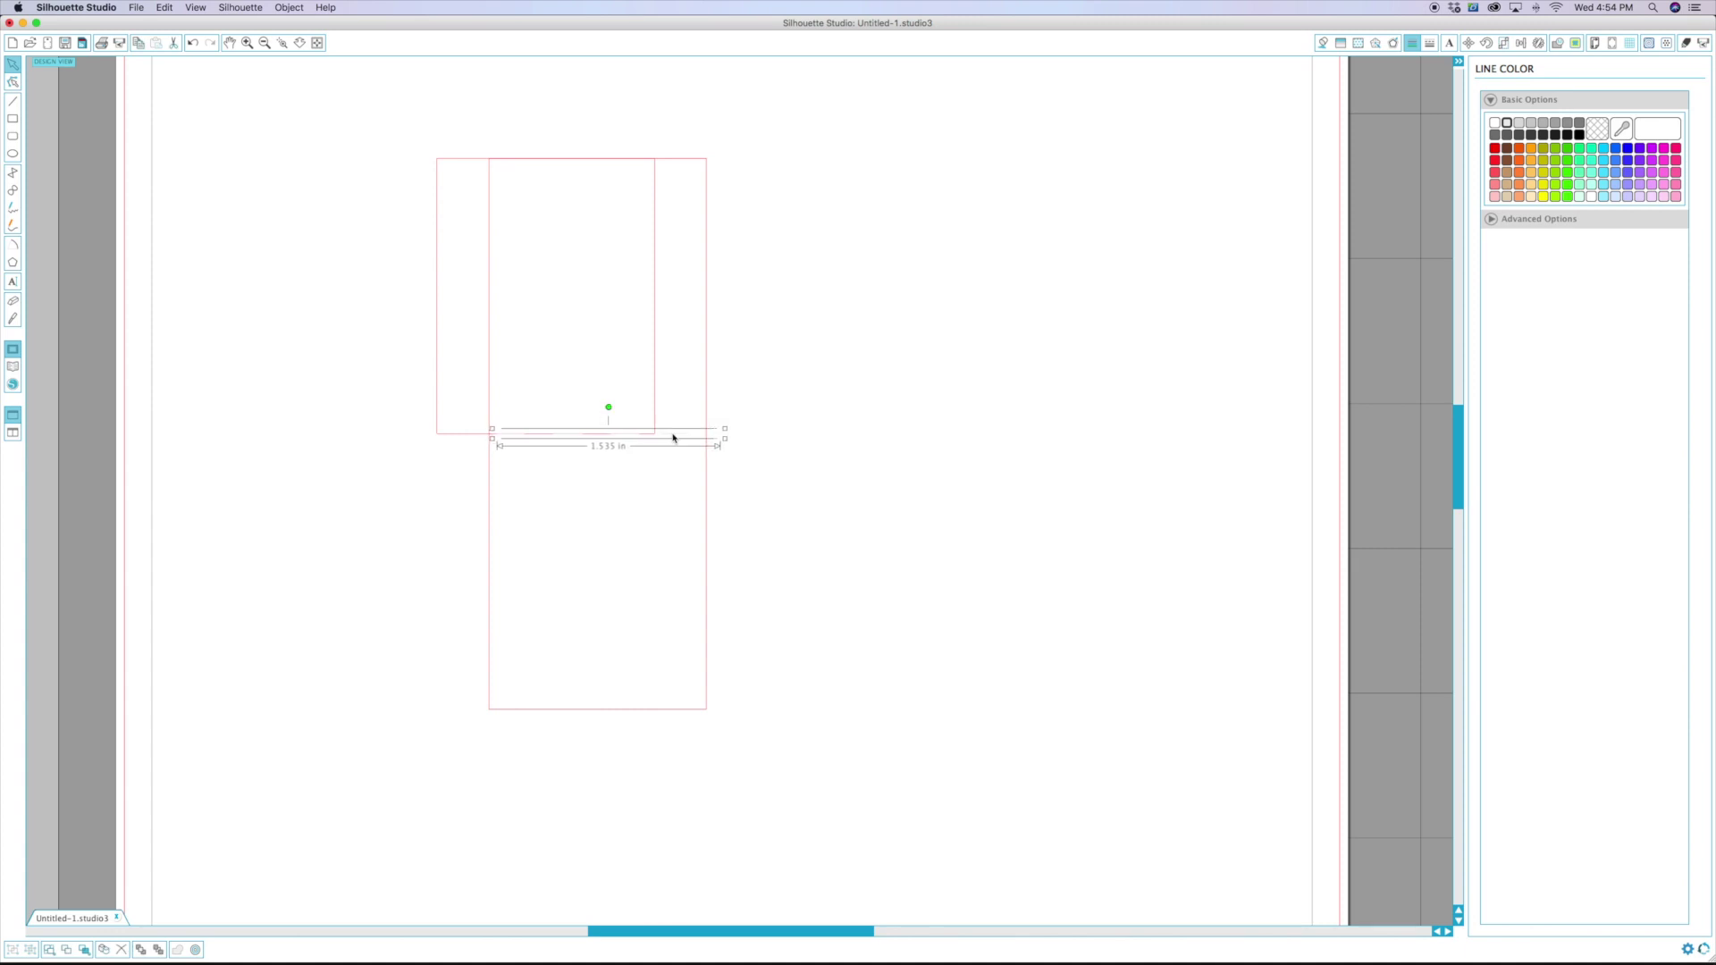
Step: Delete the smaller guide rectangle and group the tall rectangle with its dashed middle line
click(650, 370)
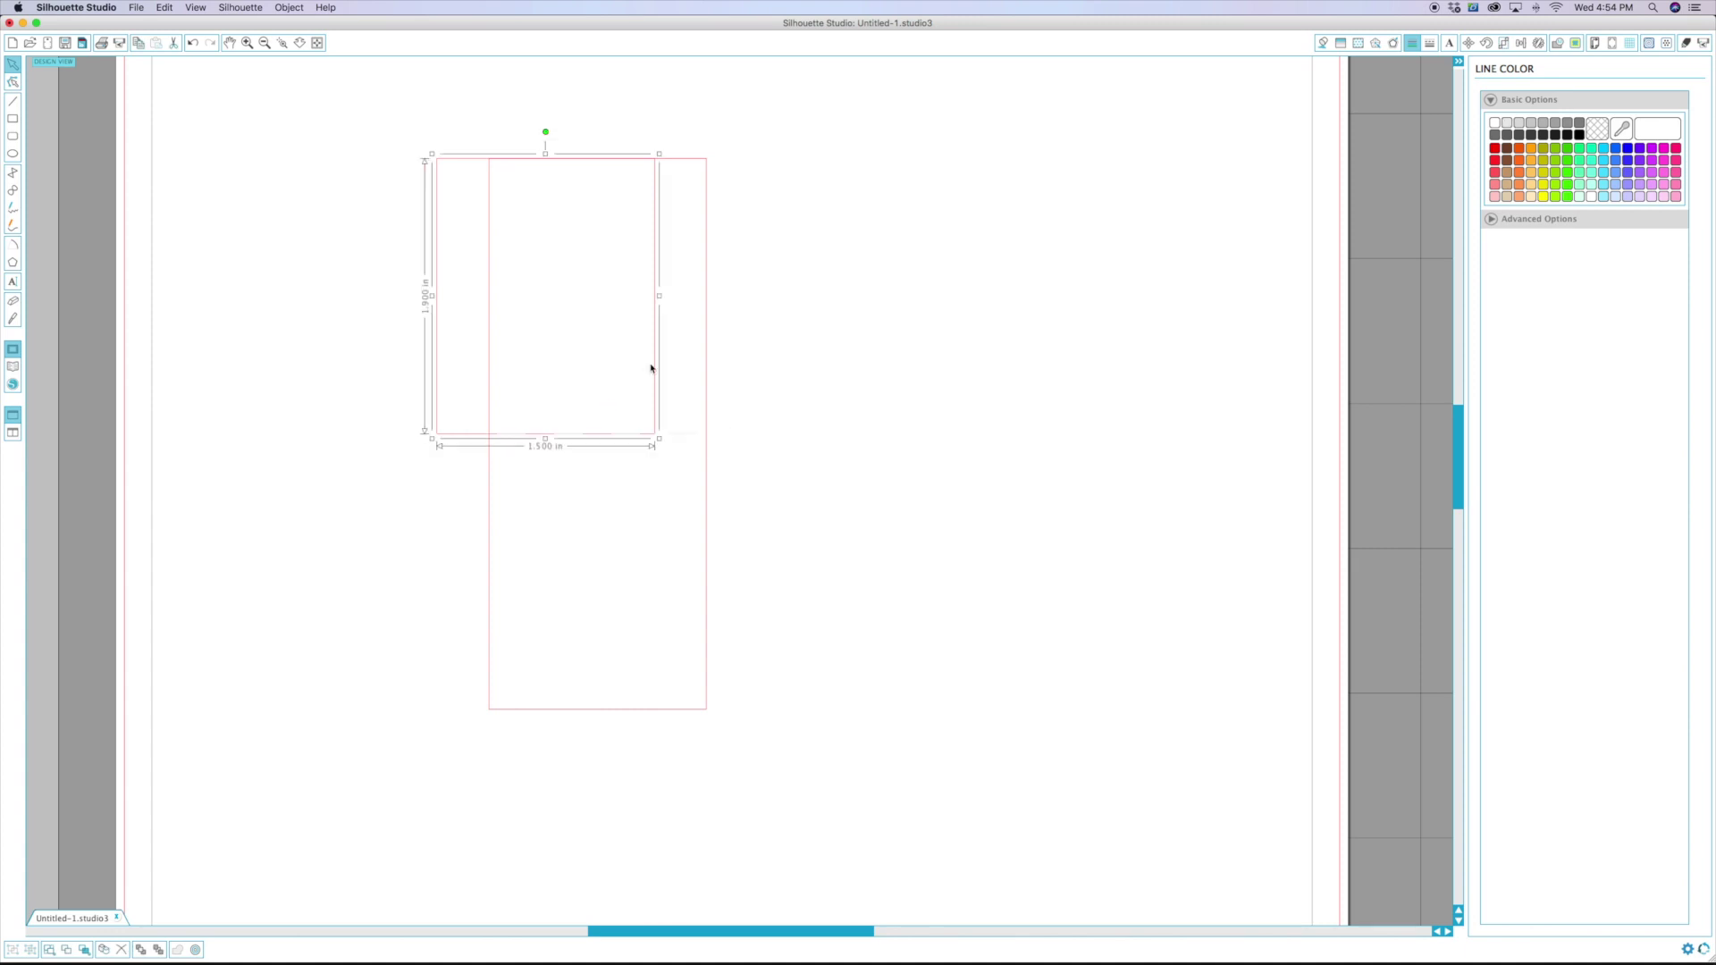
key(Delete)
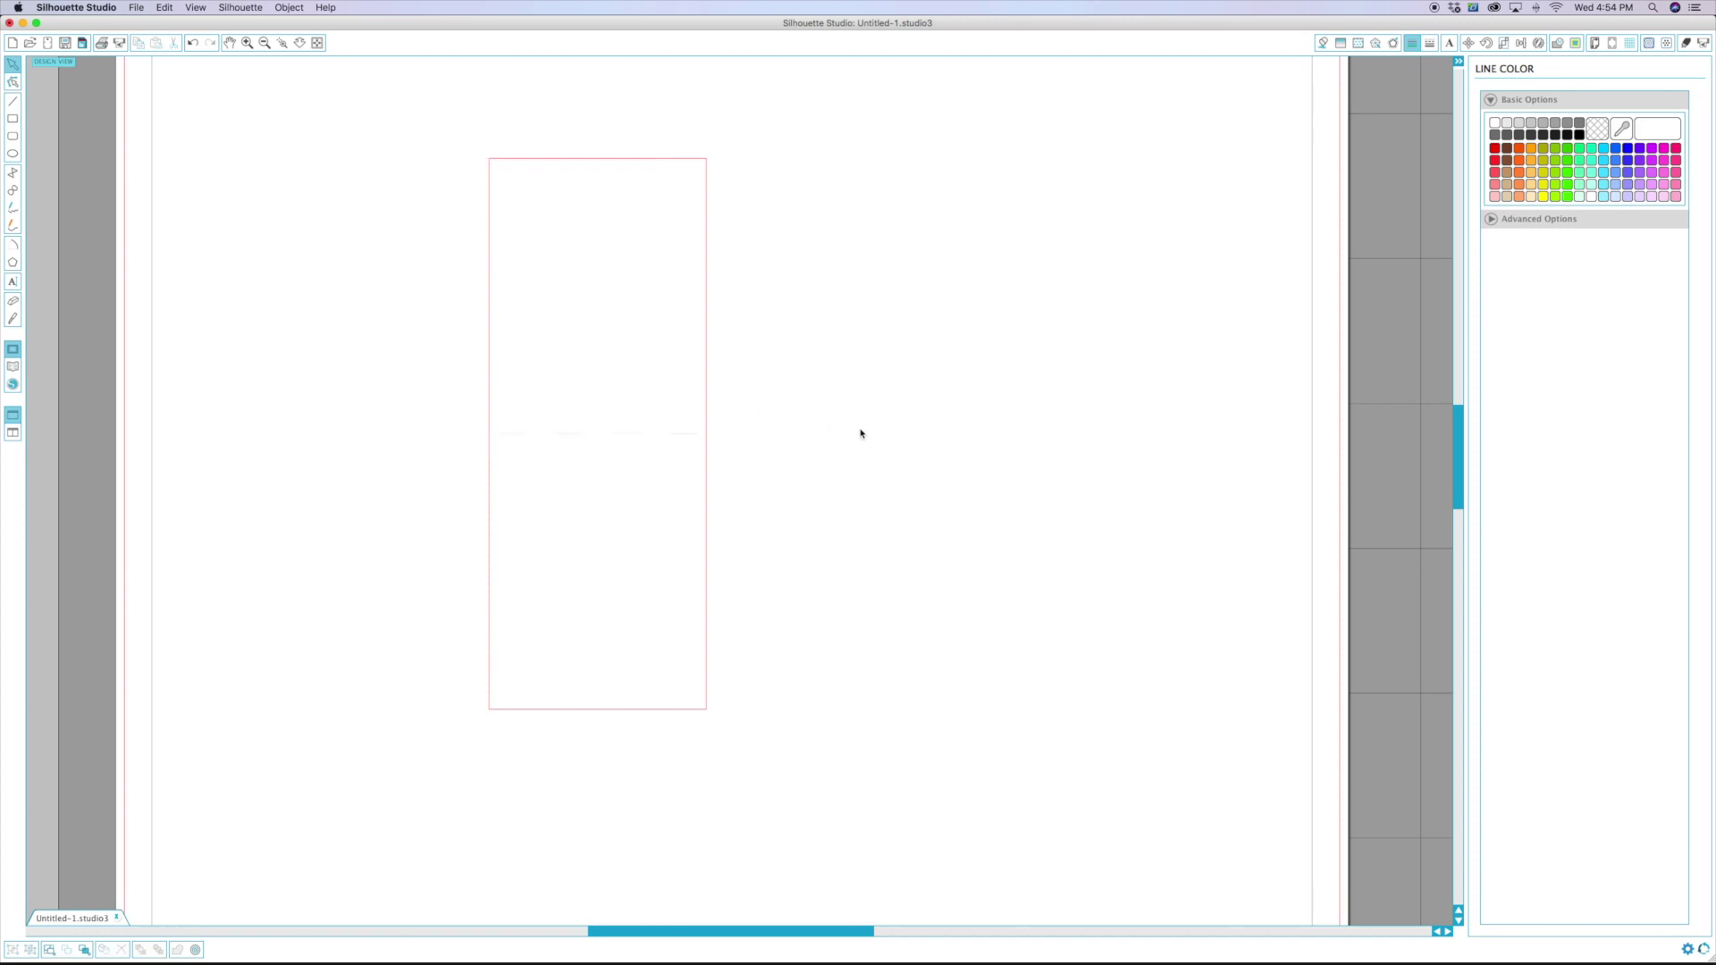
click(266, 42)
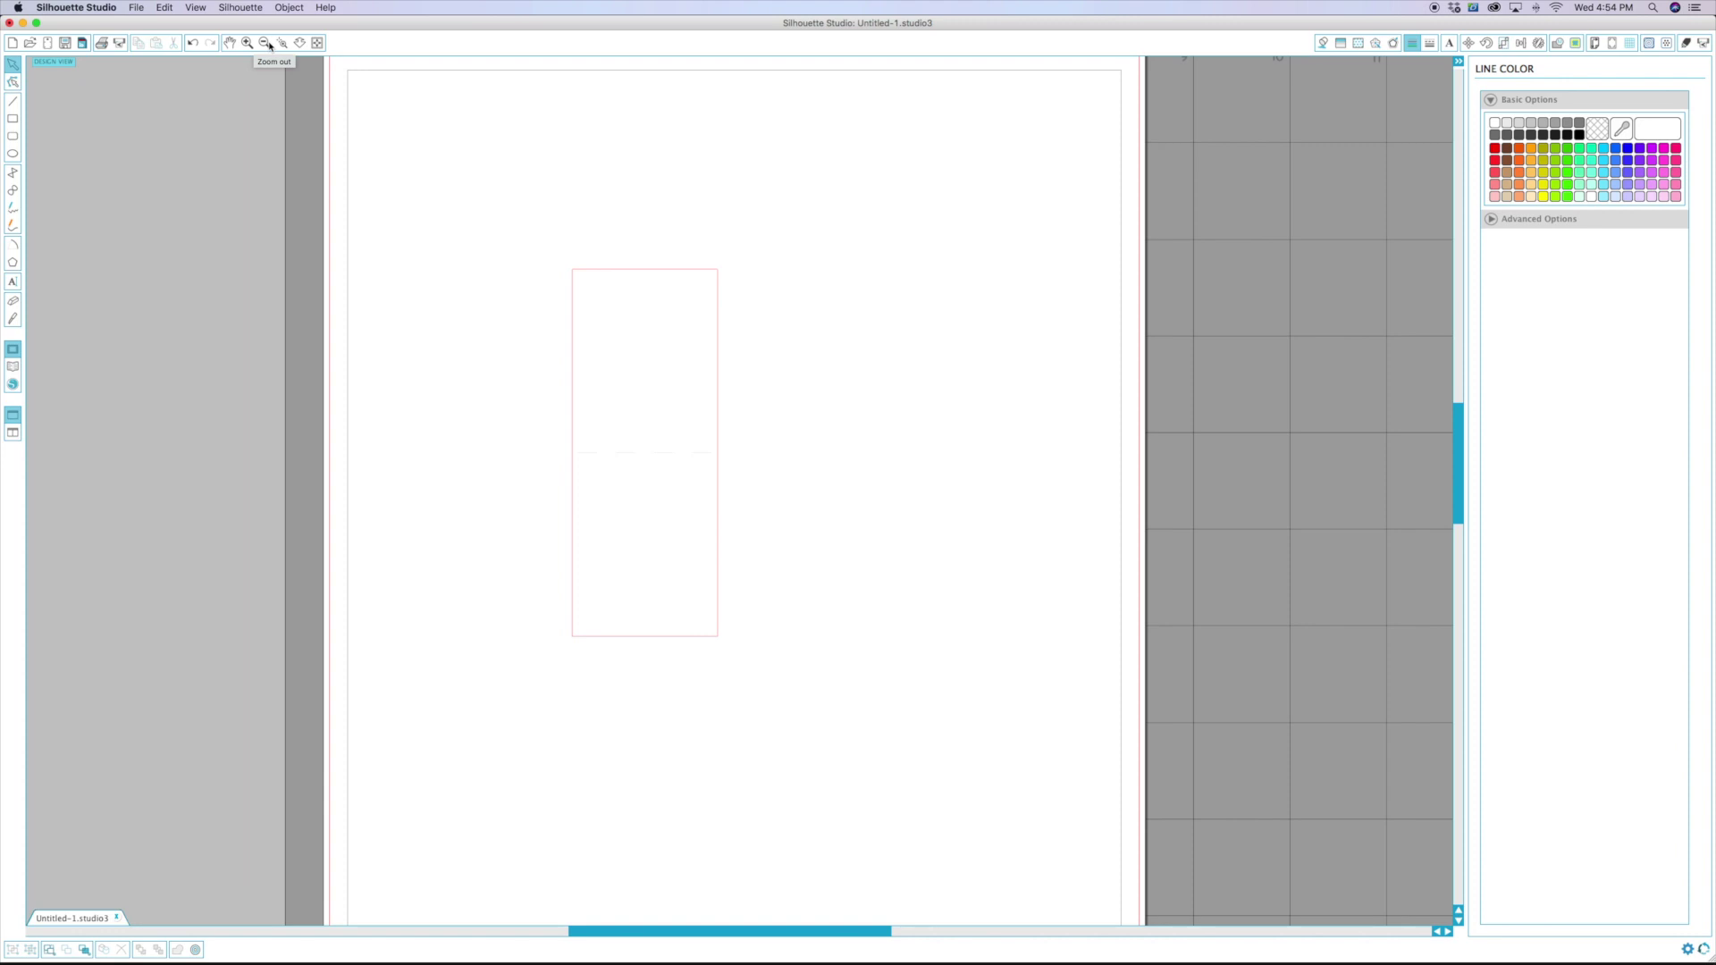
click(264, 43)
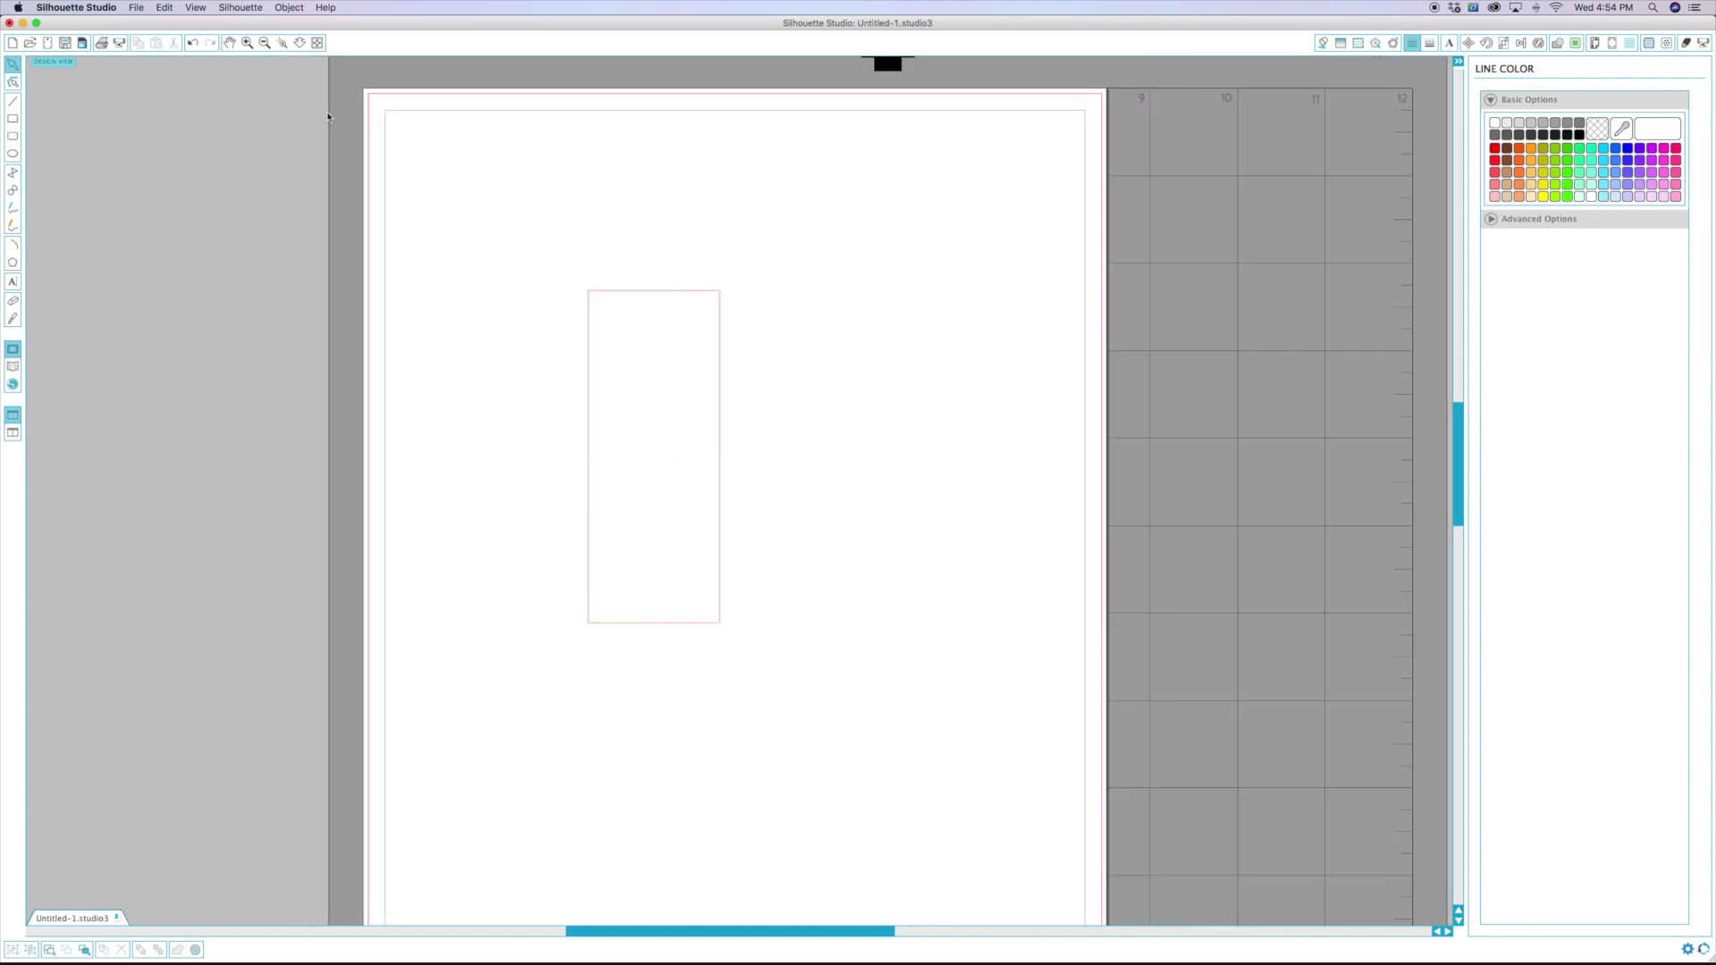
click(626, 568)
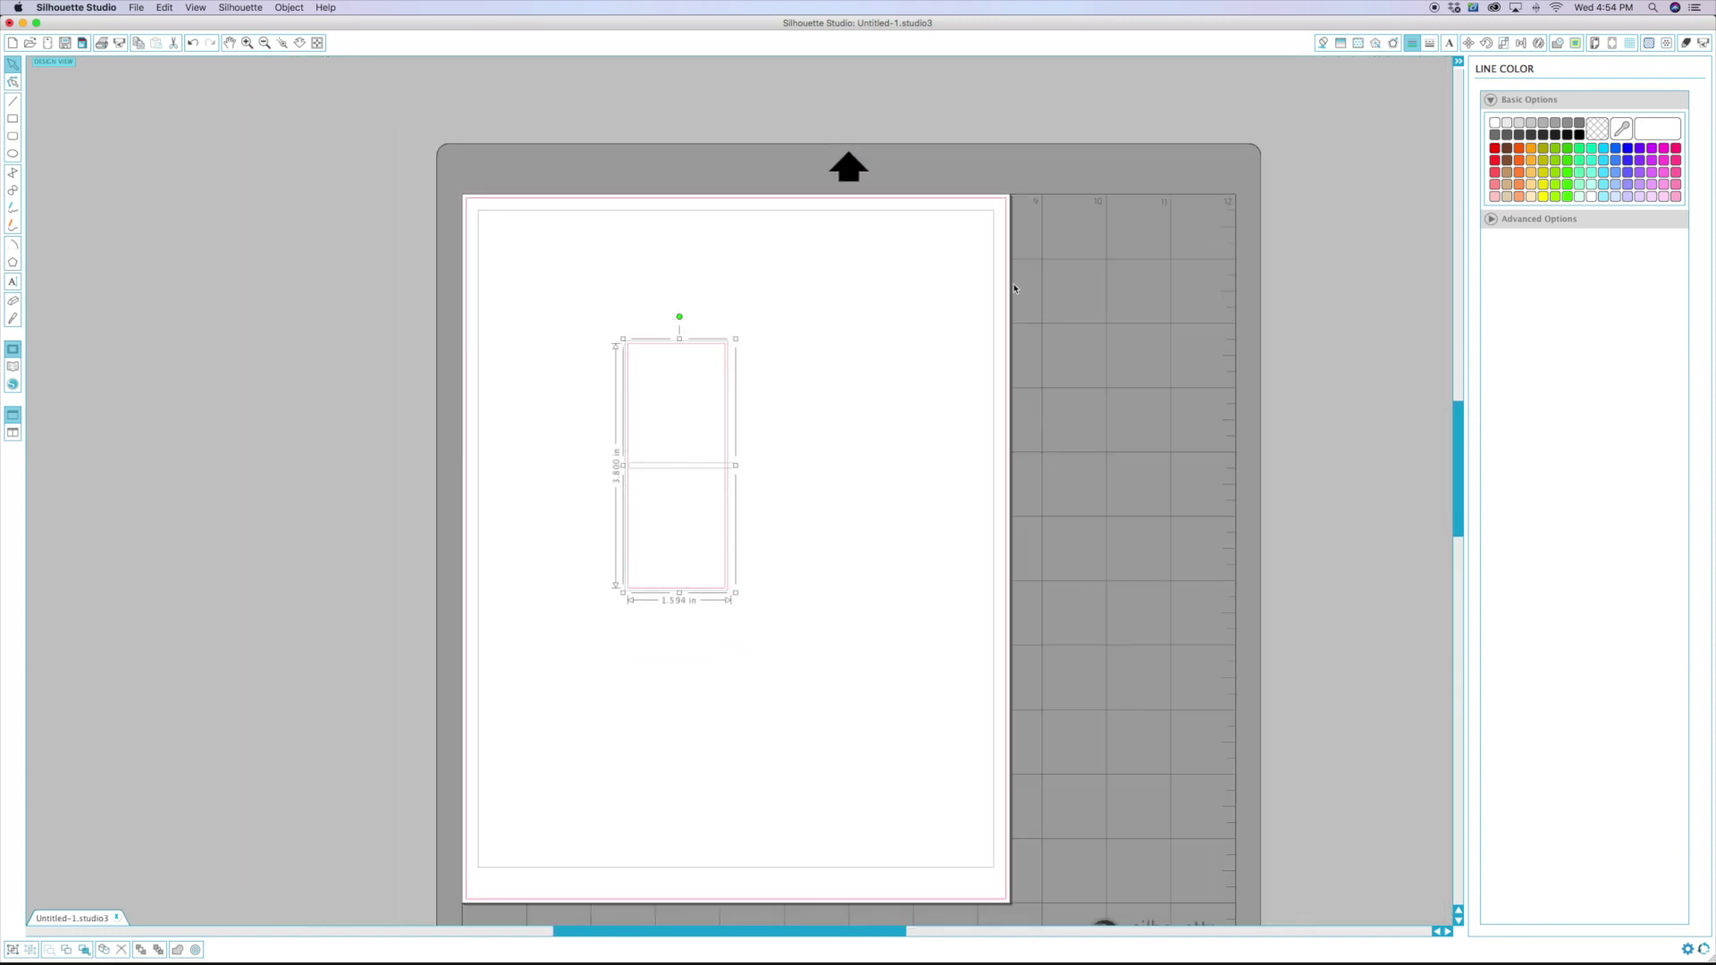
click(1292, 219)
Step: Turn on Type 1 registration marks with 0.787 in length and left, top and right insets of 0.394 in
click(1504, 43)
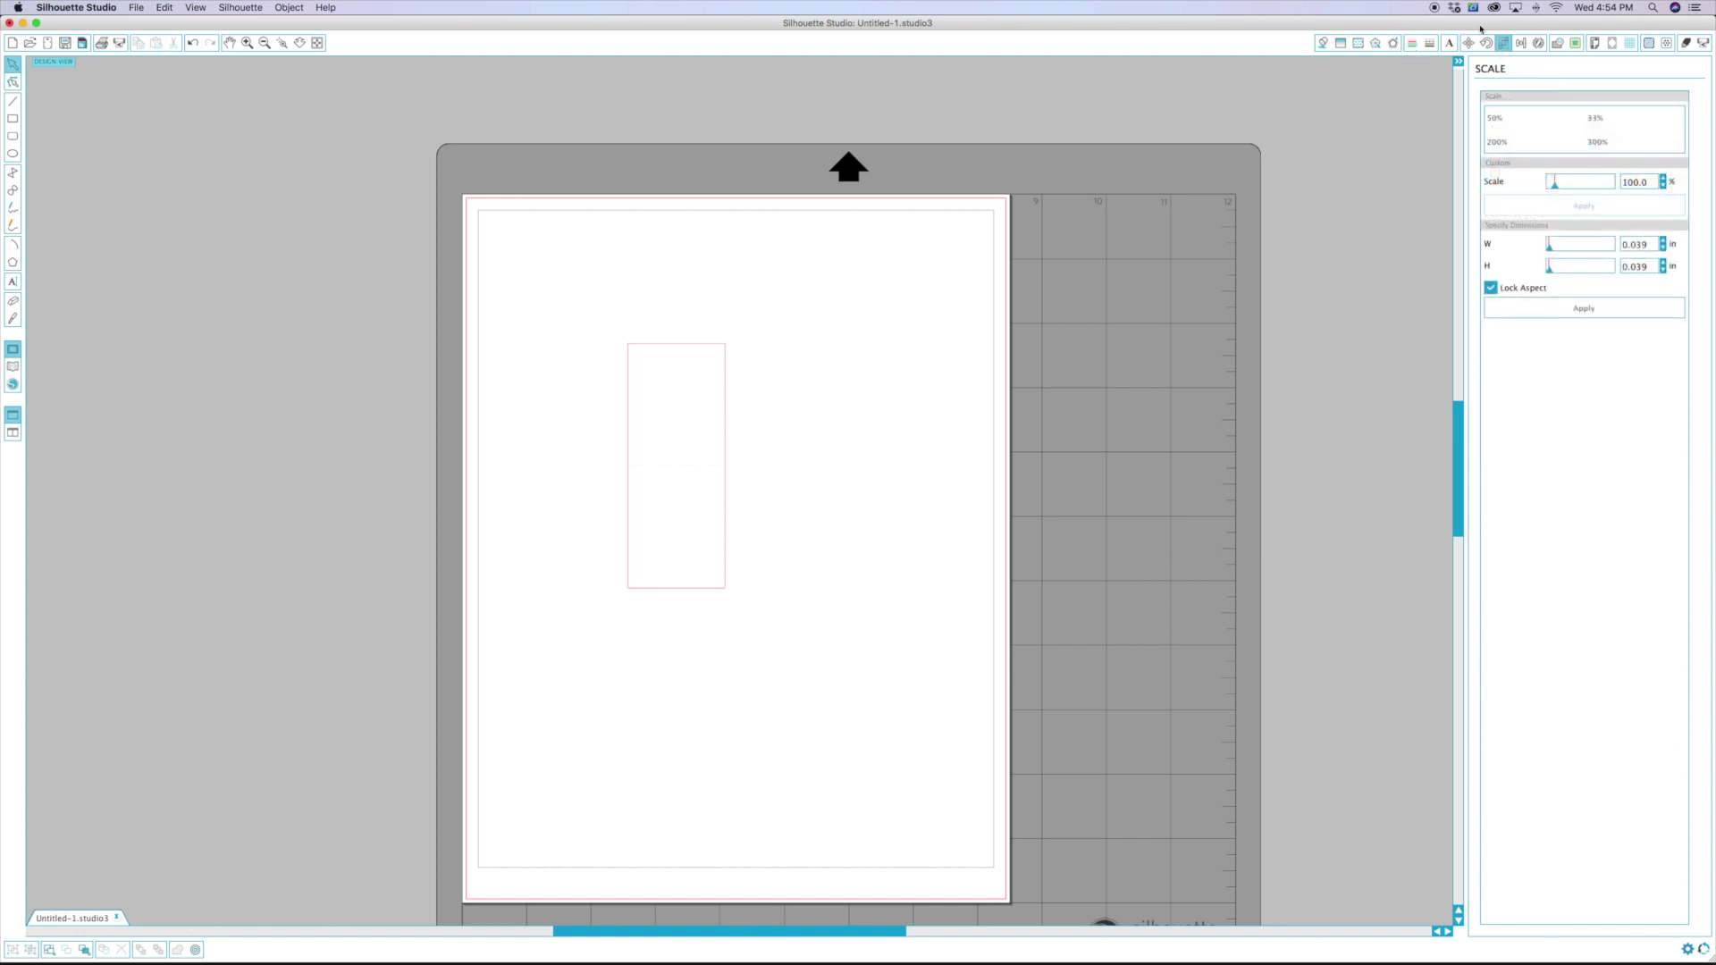
click(1594, 43)
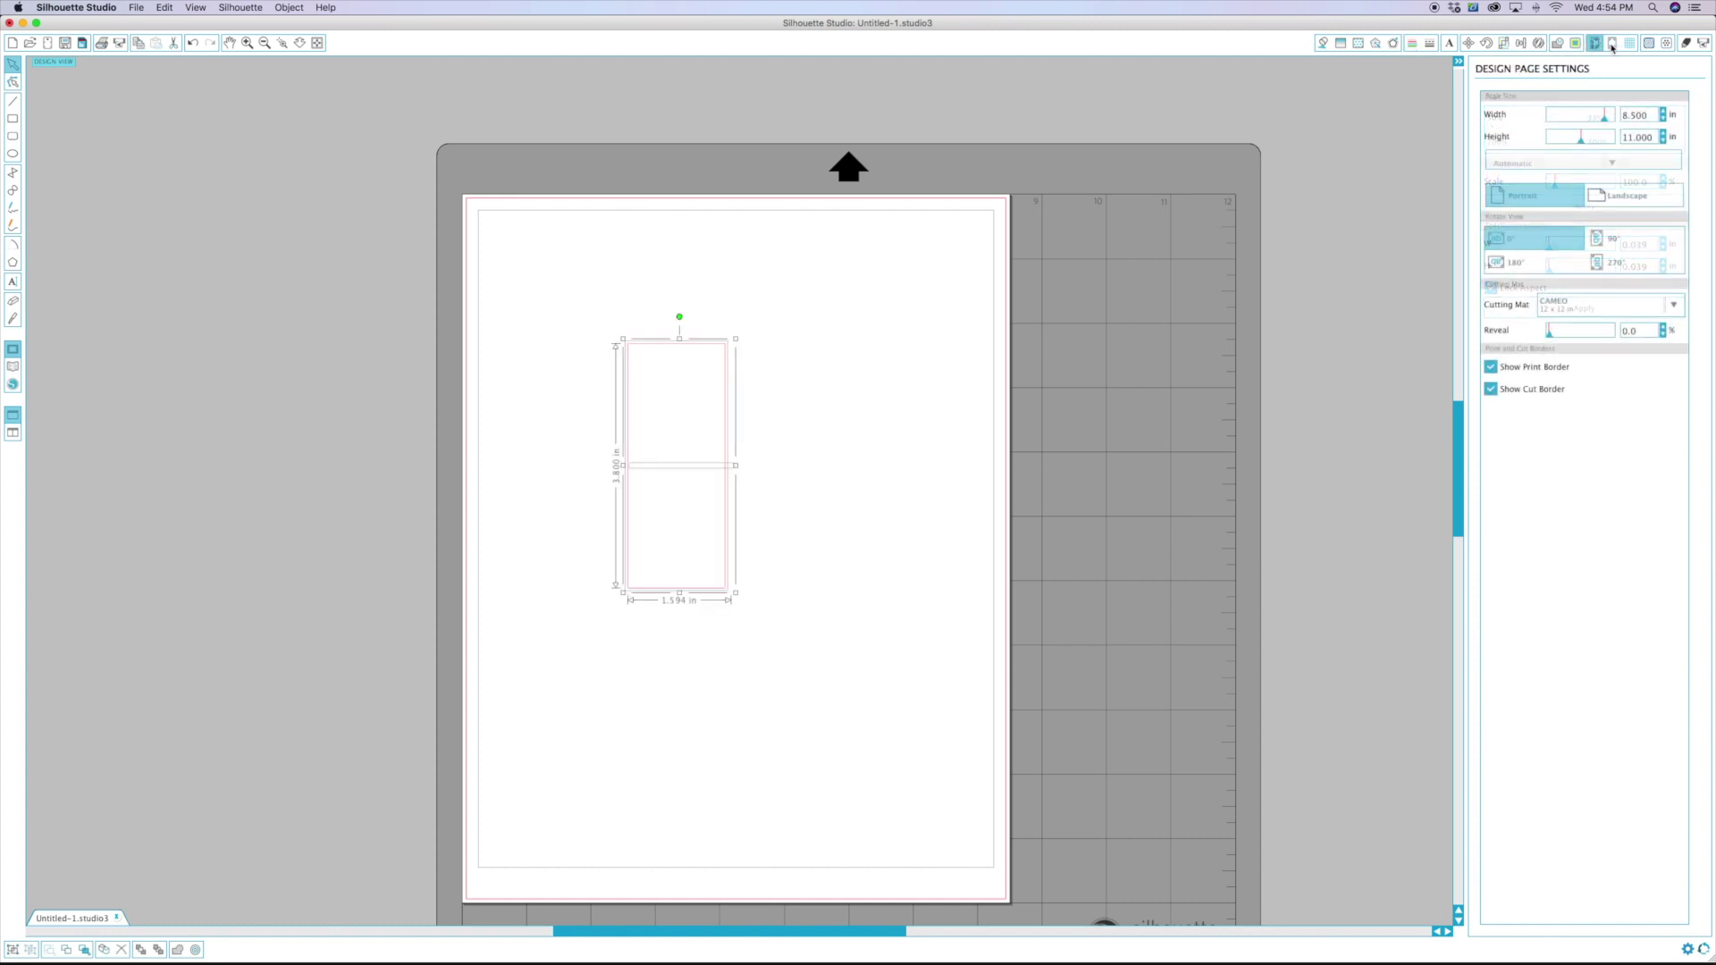
click(1584, 117)
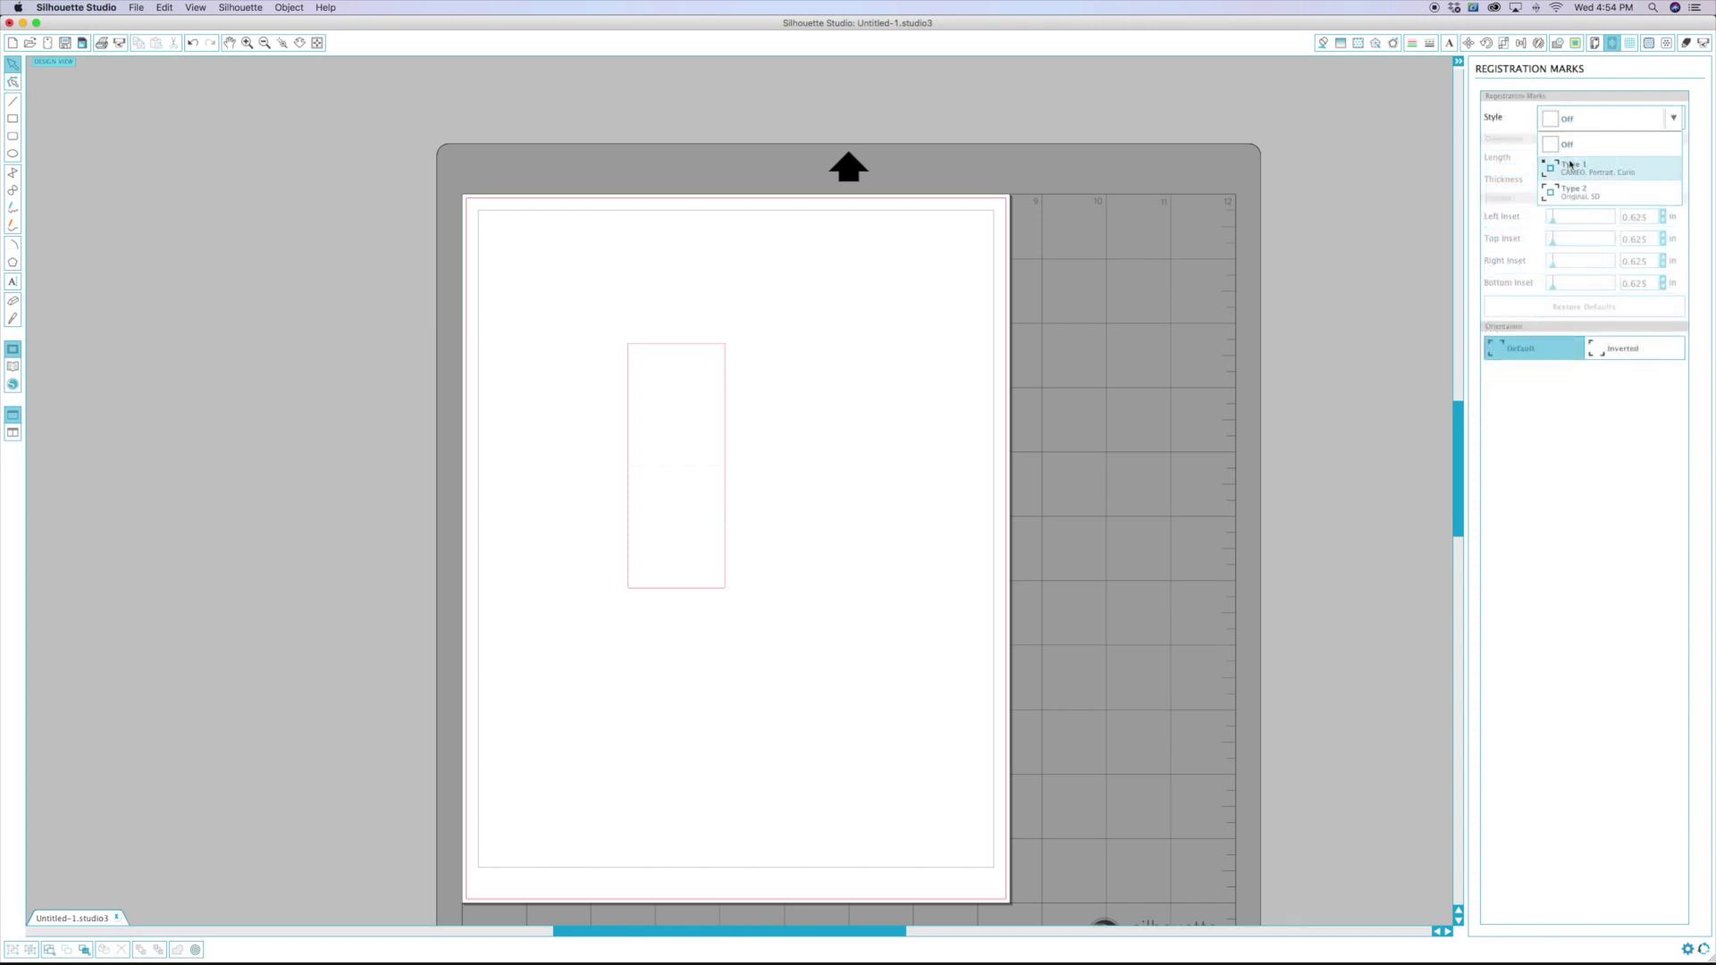
click(1557, 170)
drag(1560, 286, 1612, 182)
click(1534, 304)
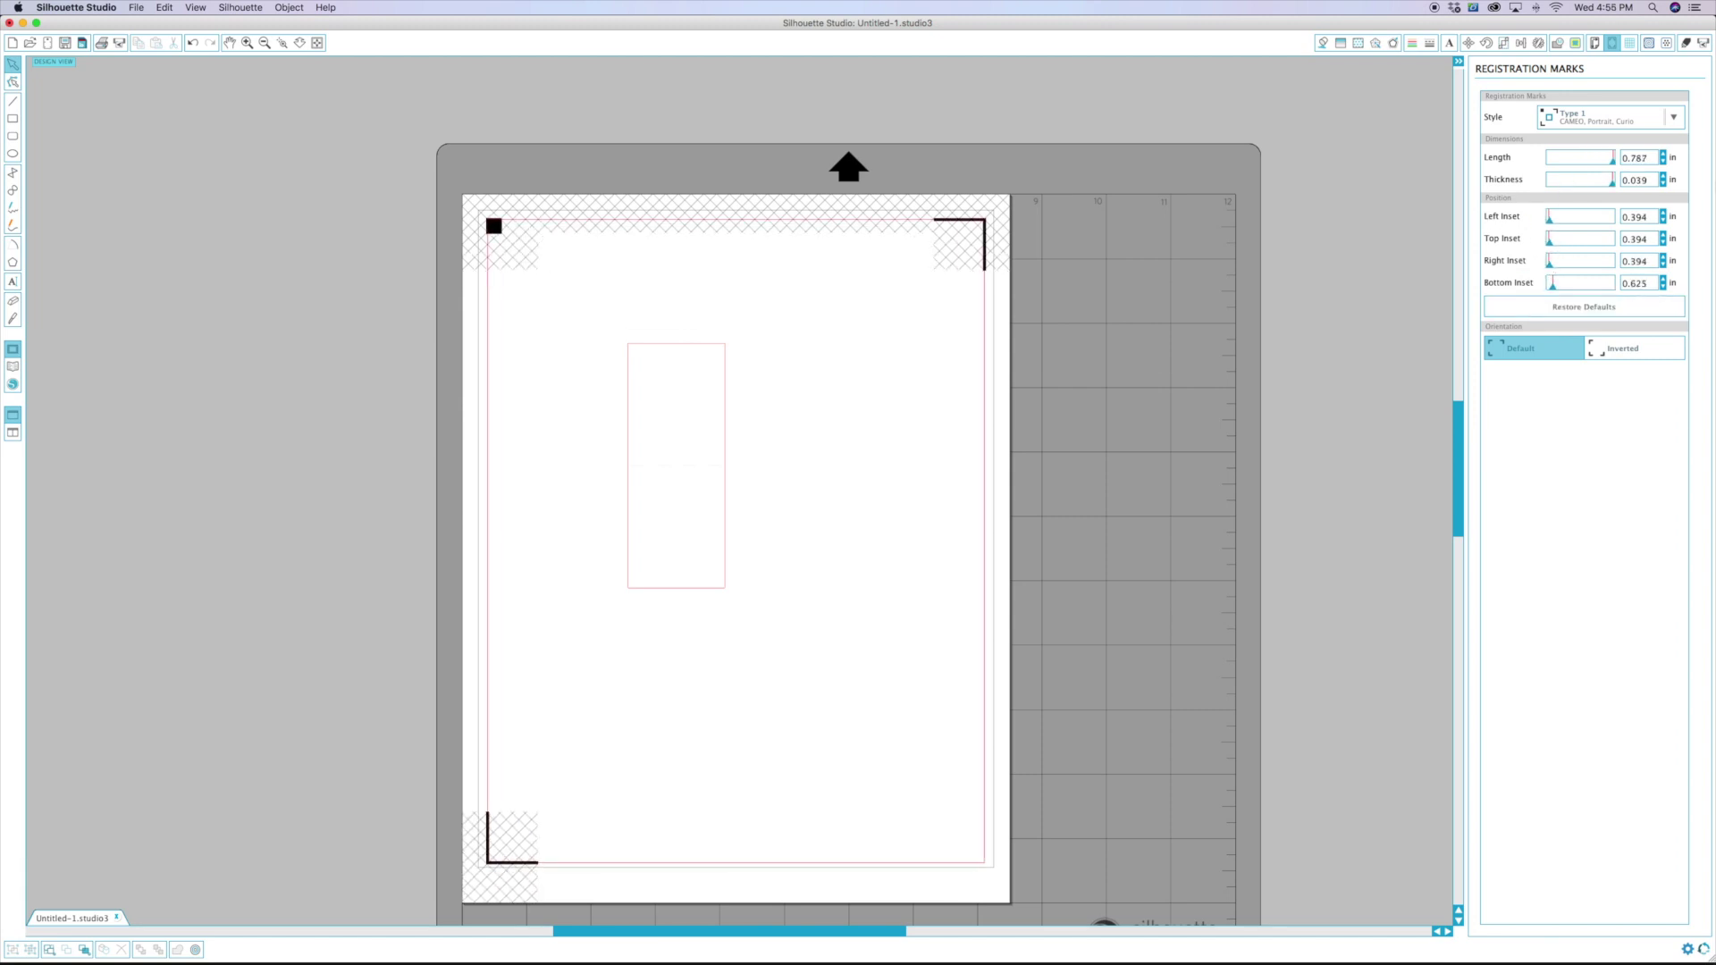
Step: Move the grouped rectangle to the upper-left of the page, just below the square registration mark
click(662, 533)
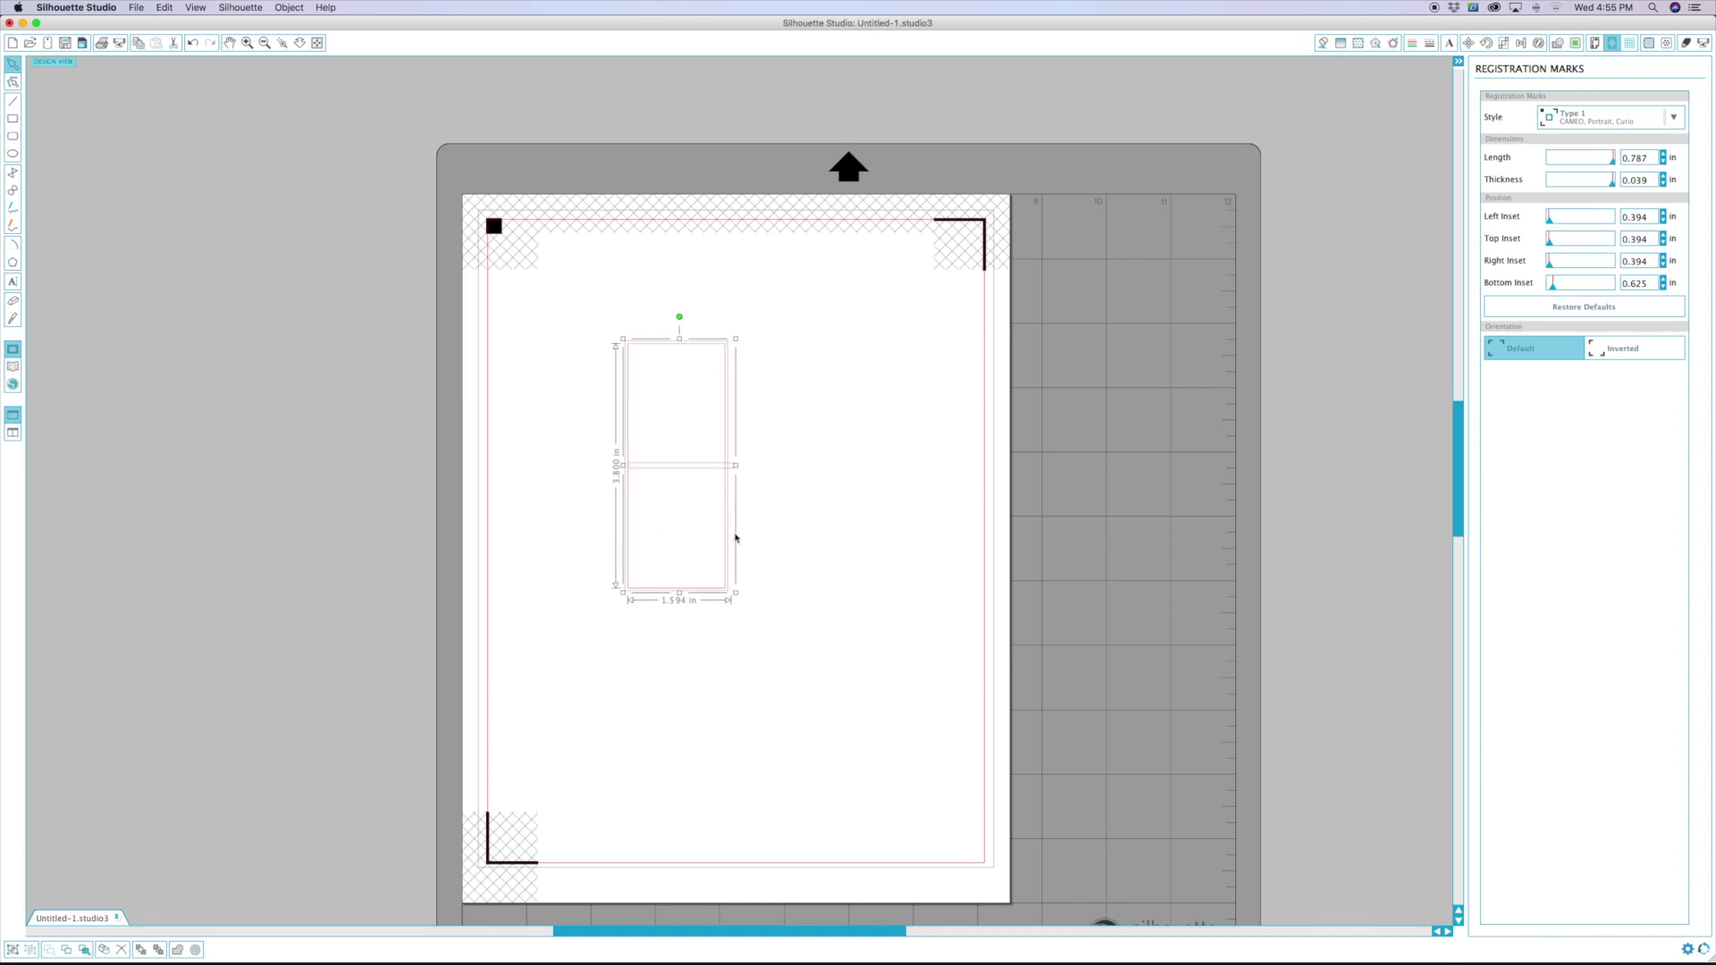
drag(728, 540, 597, 472)
click(642, 510)
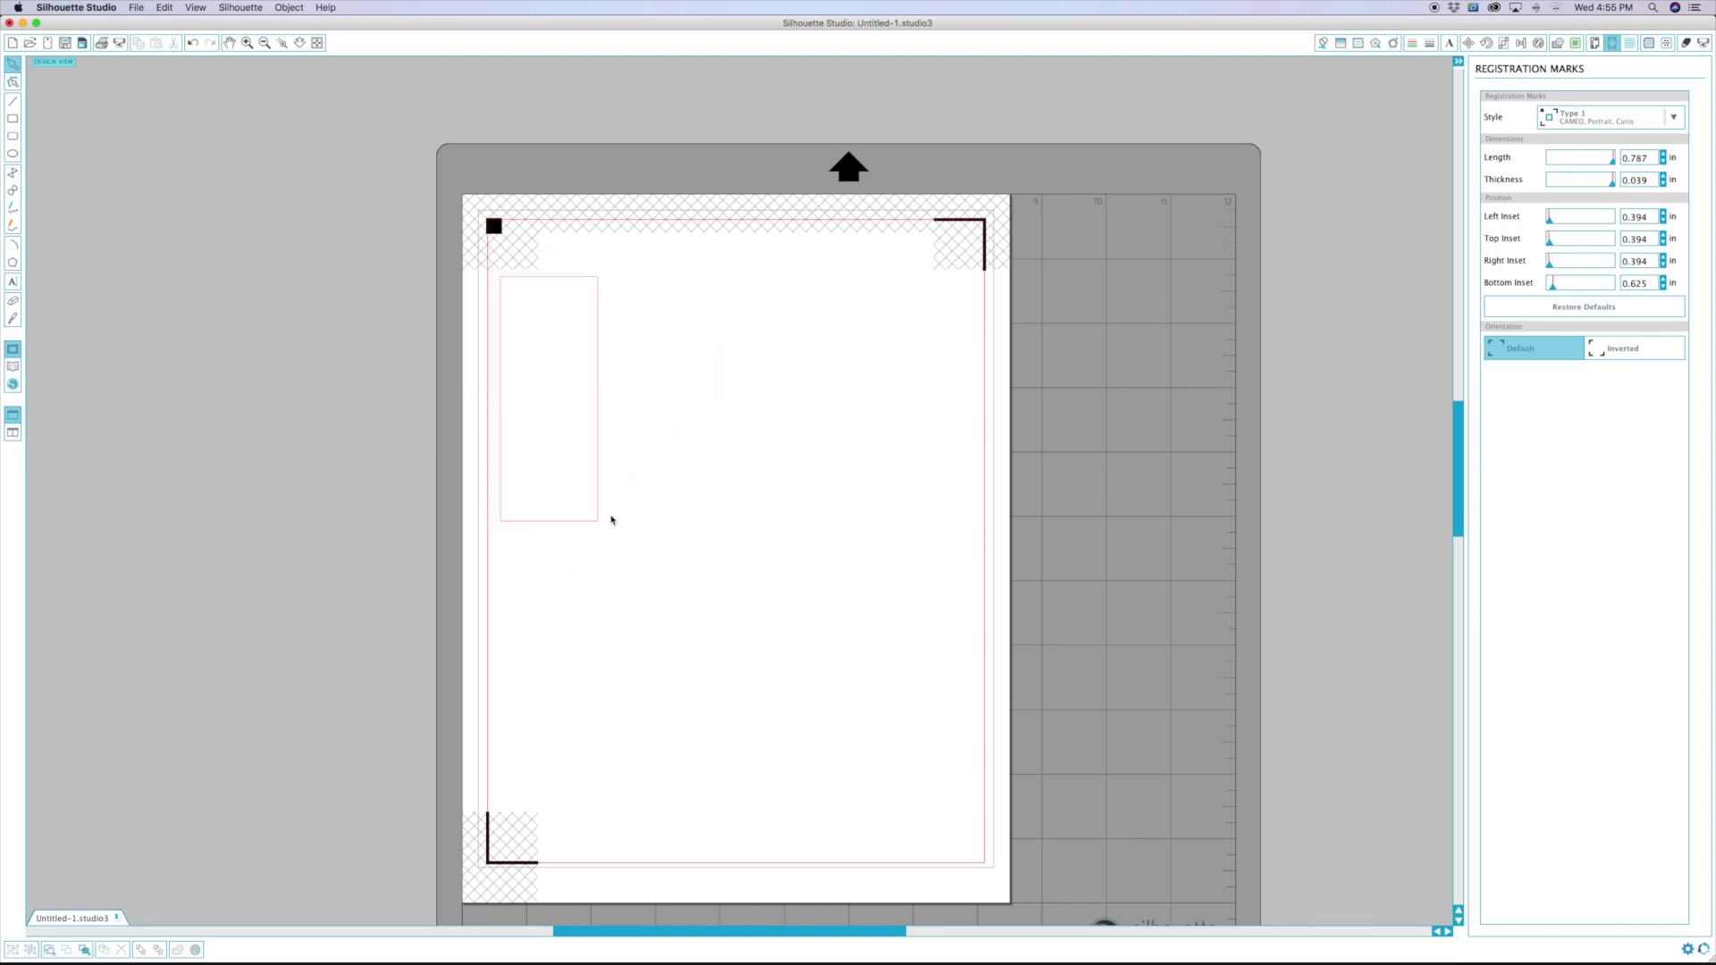
Step: Duplicate the grouped rectangle three times to the right to form an evenly spaced row of four
click(586, 385)
key(super+d)
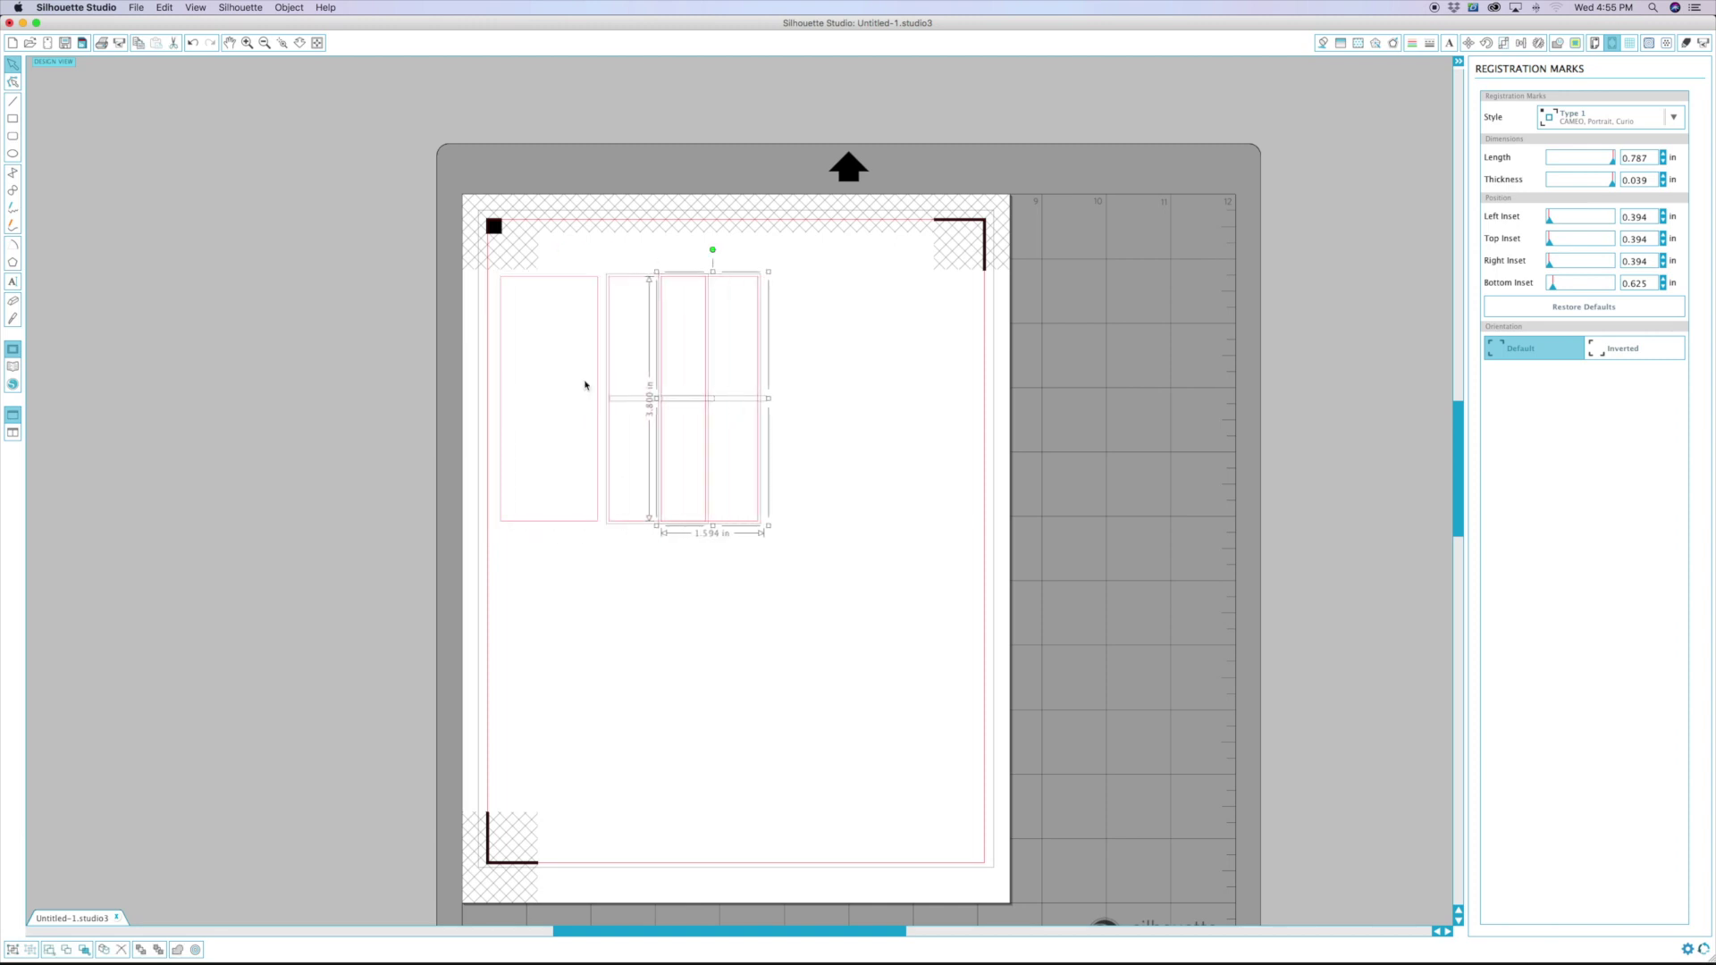
key(super+d)
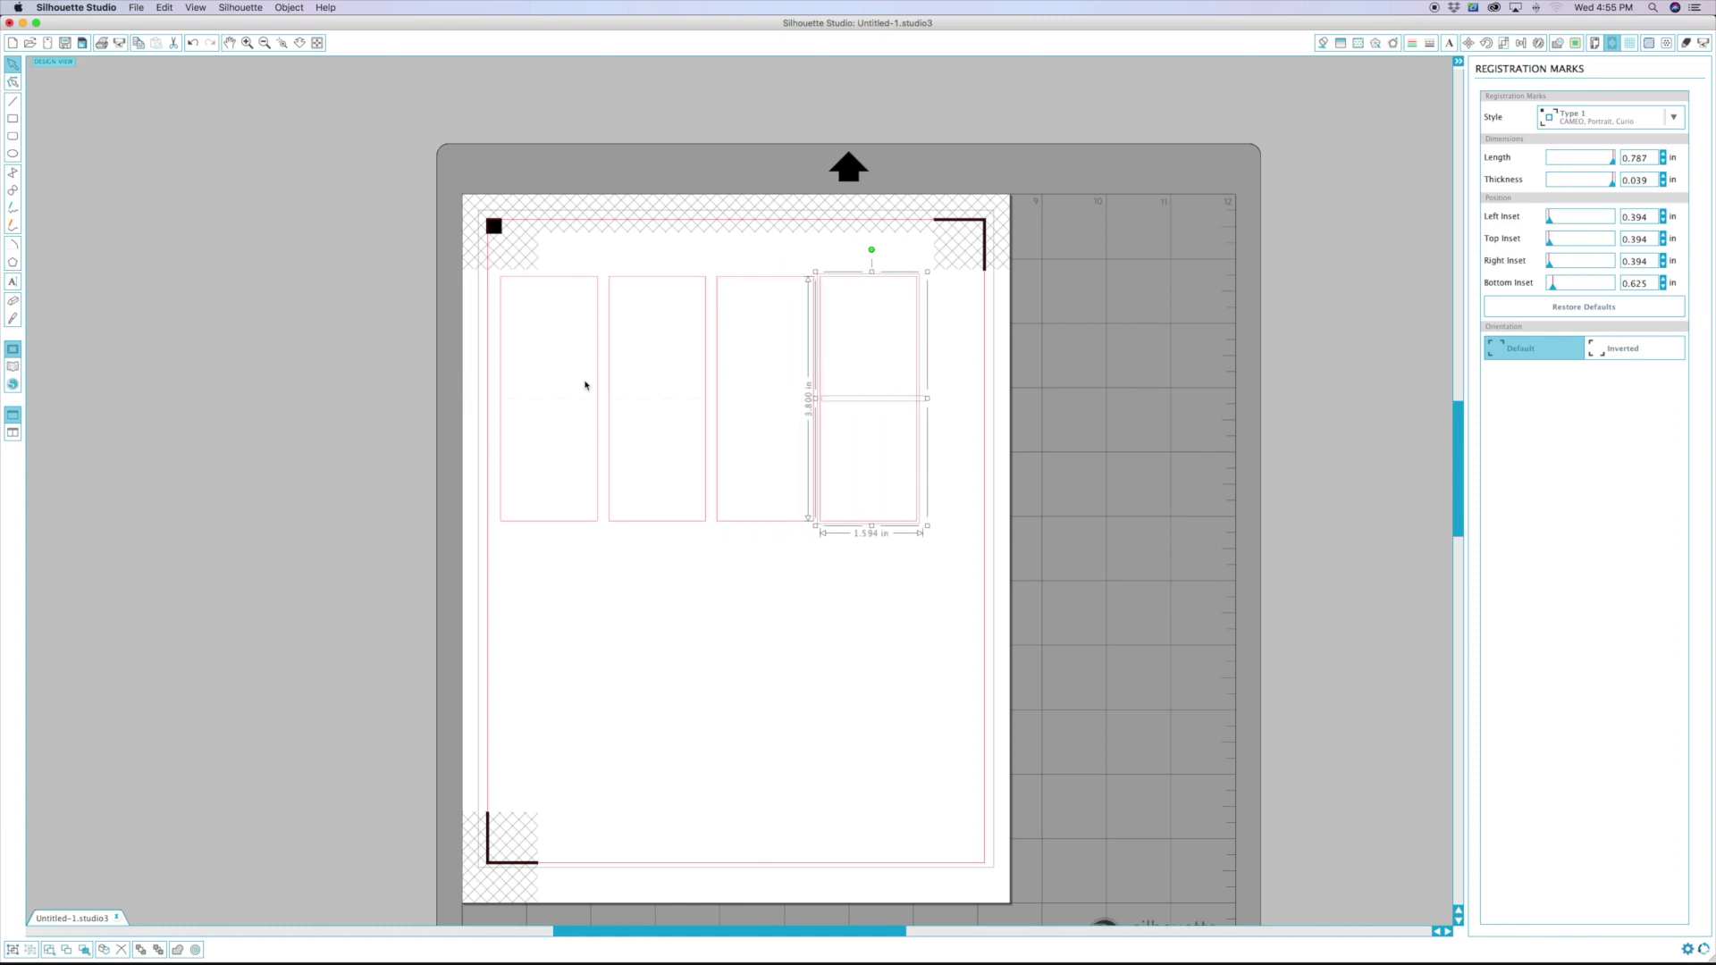
key(Right)
key(Right)
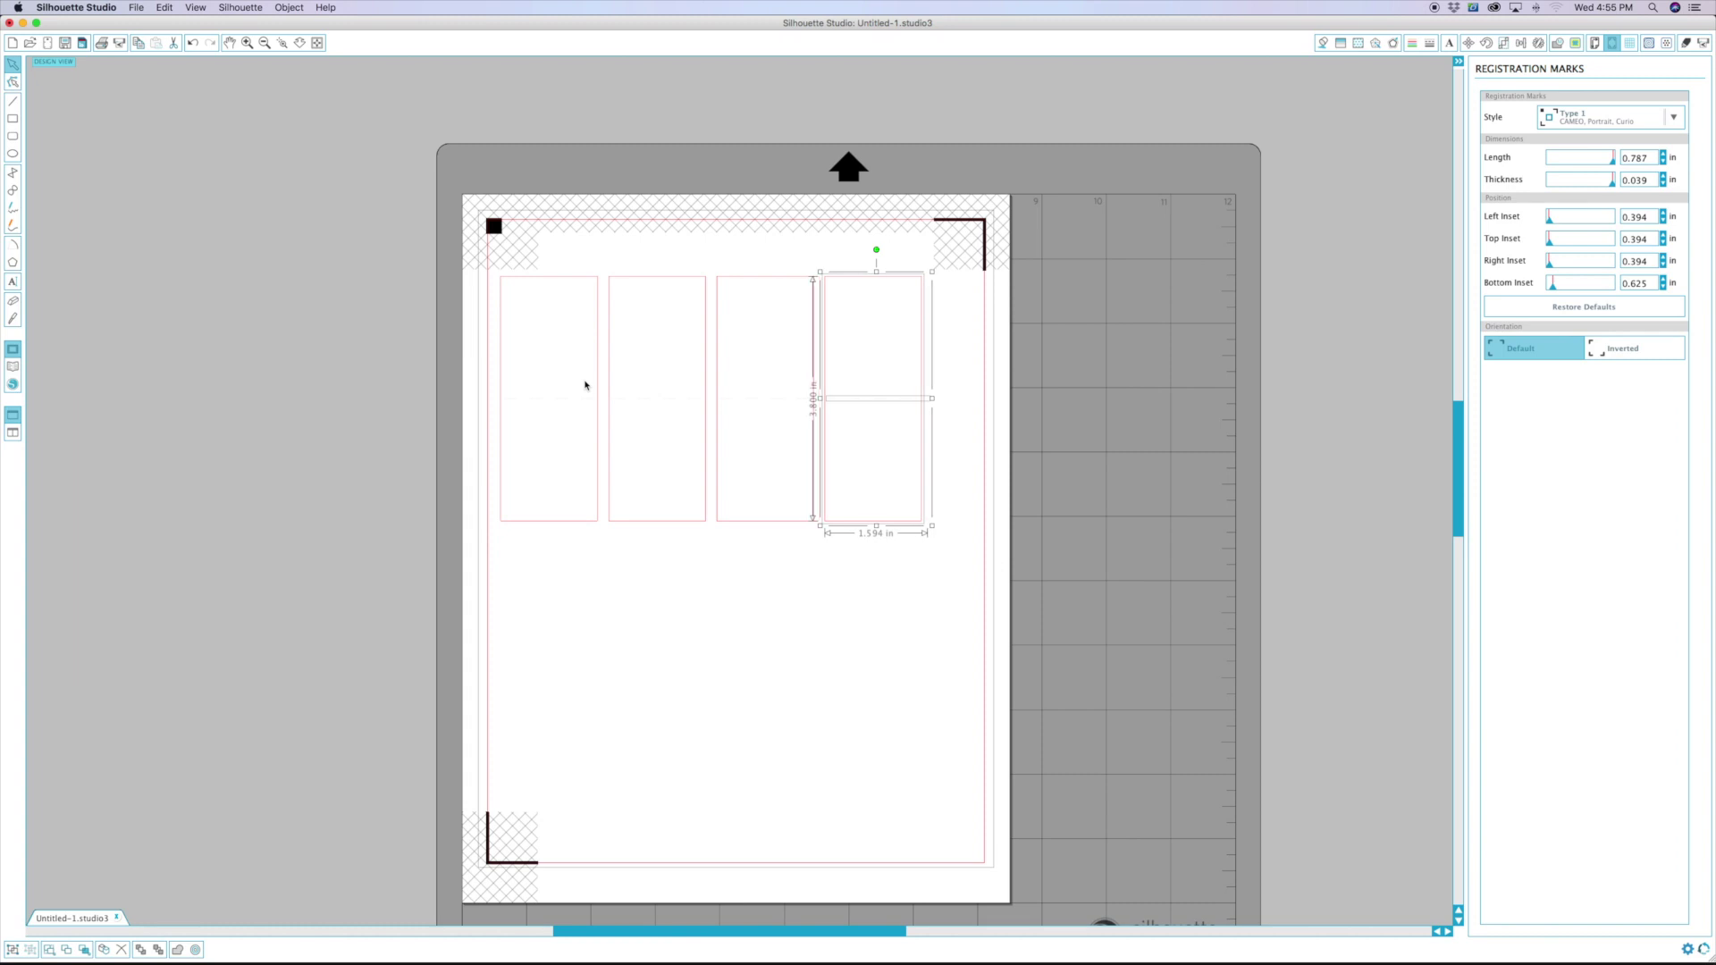
Step: Duplicate the row of four rectangles below itself and position all eight centrally between the registration marks
drag(984, 720, 435, 347)
key(super+d)
click(969, 548)
drag(972, 335, 394, 743)
click(682, 640)
drag(1014, 341, 464, 746)
drag(598, 677, 627, 690)
click(1141, 621)
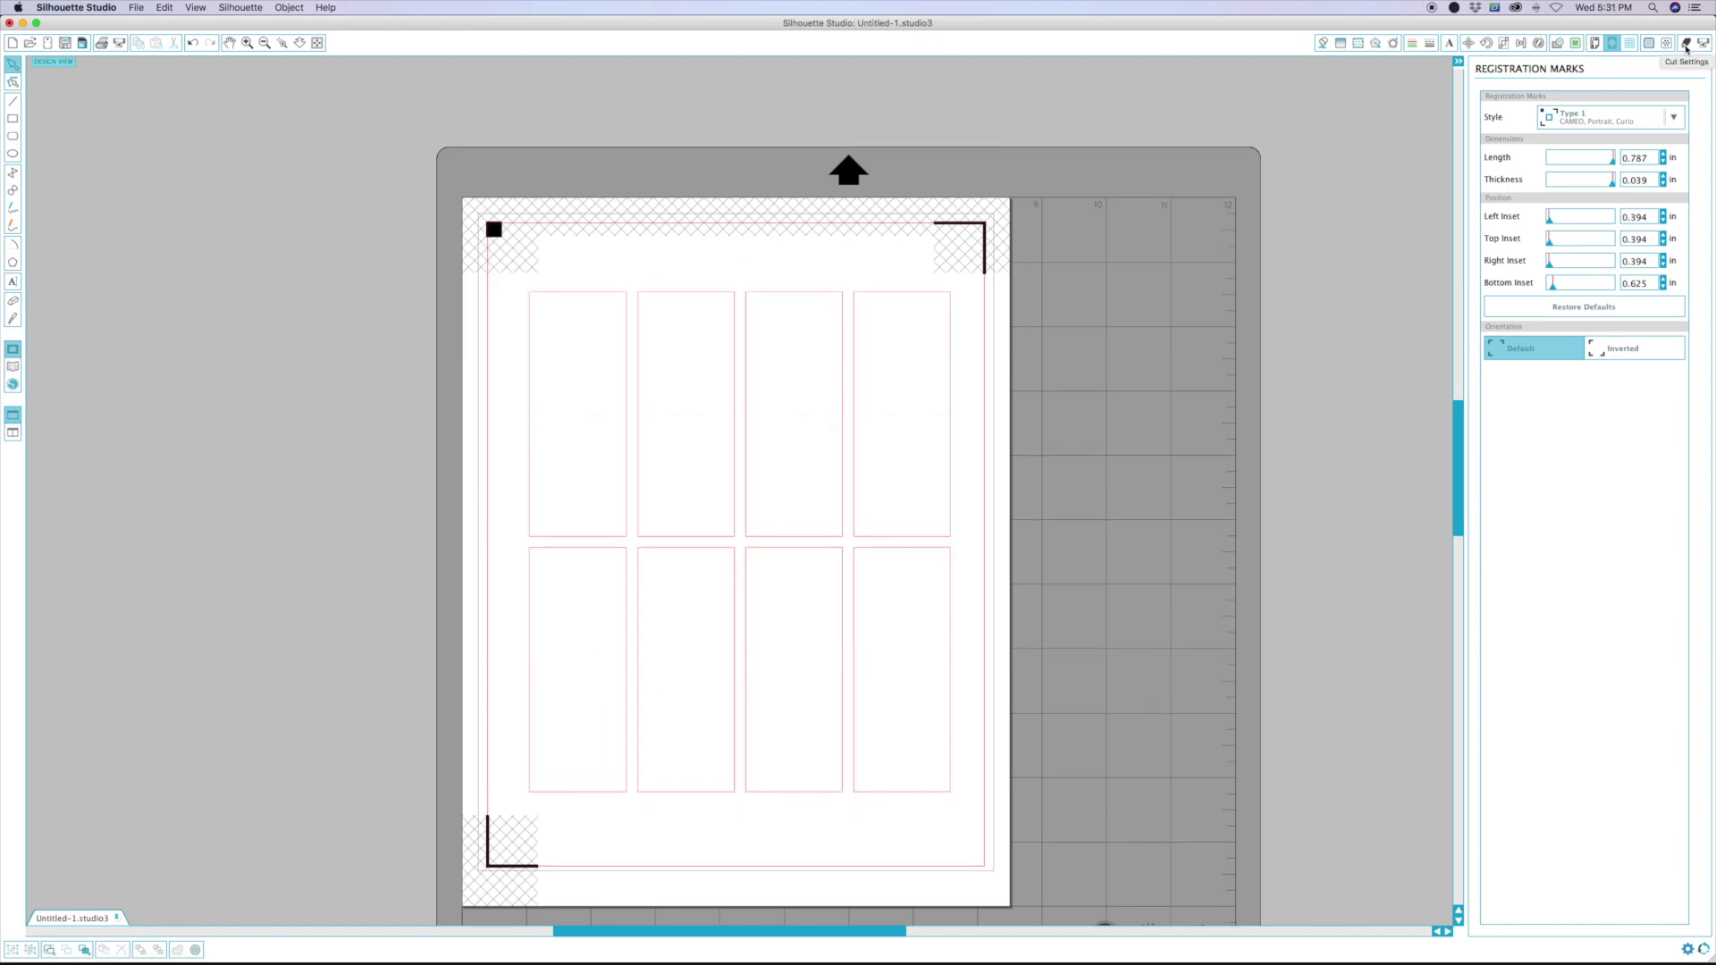
Step: Switch the cut settings to Advanced mode by line colour and disable cutting of the light grey lines
click(1686, 45)
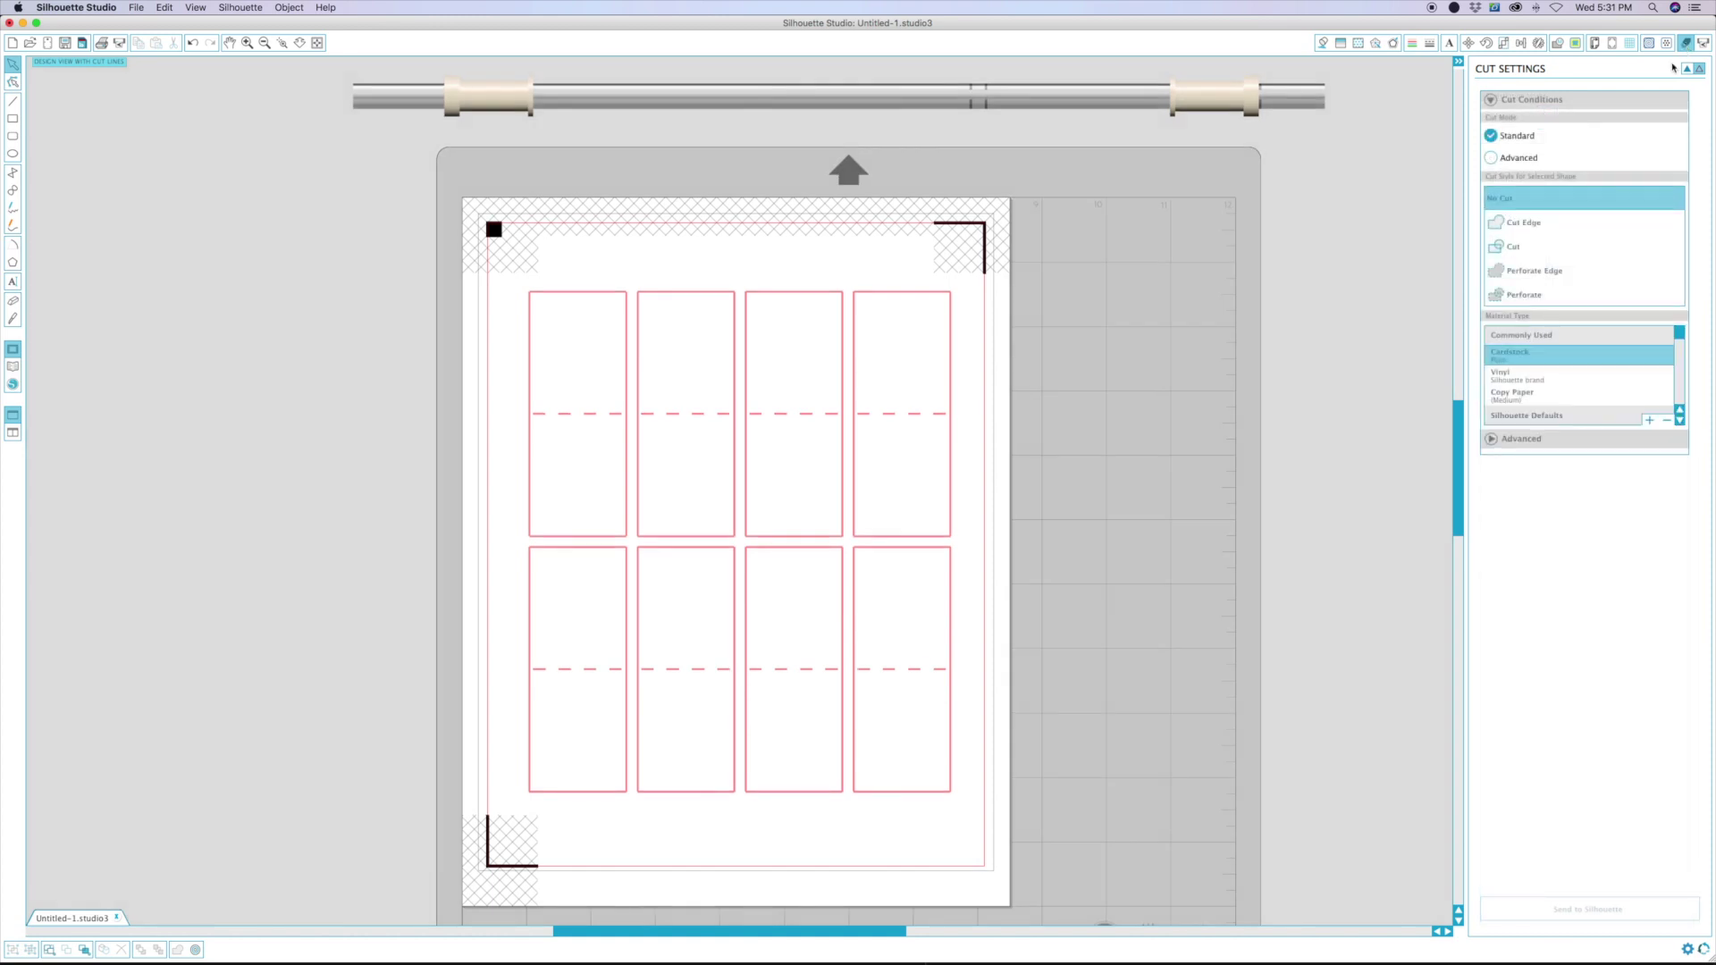
click(1519, 158)
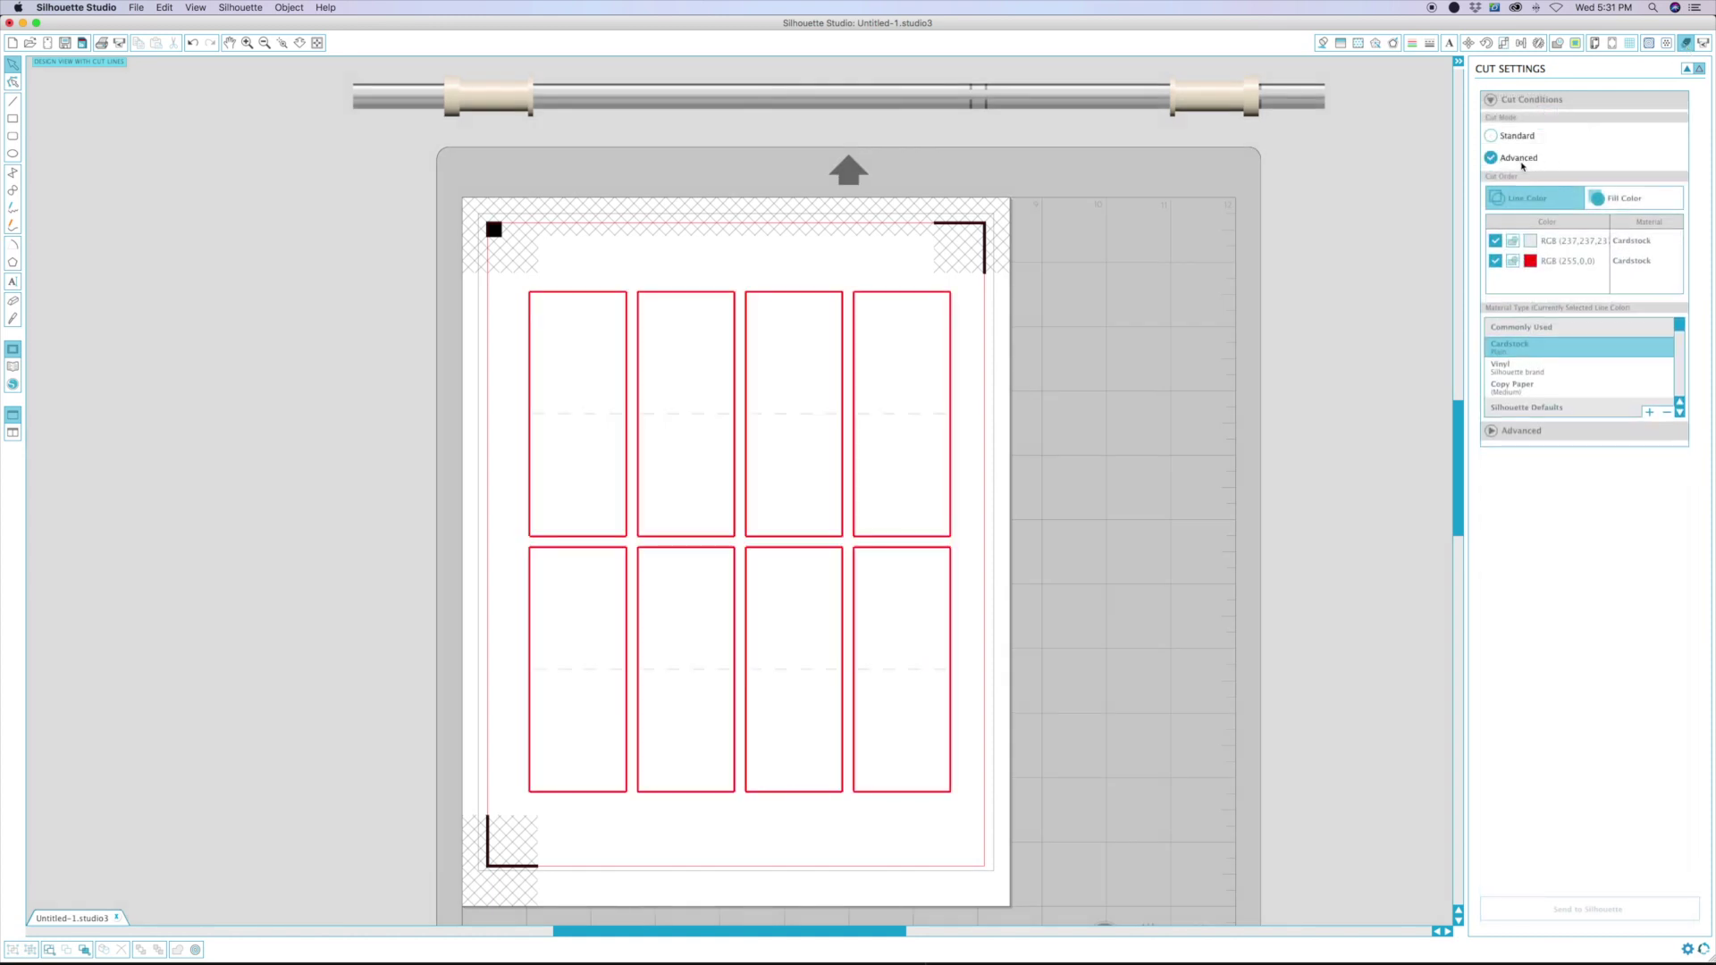
click(1496, 240)
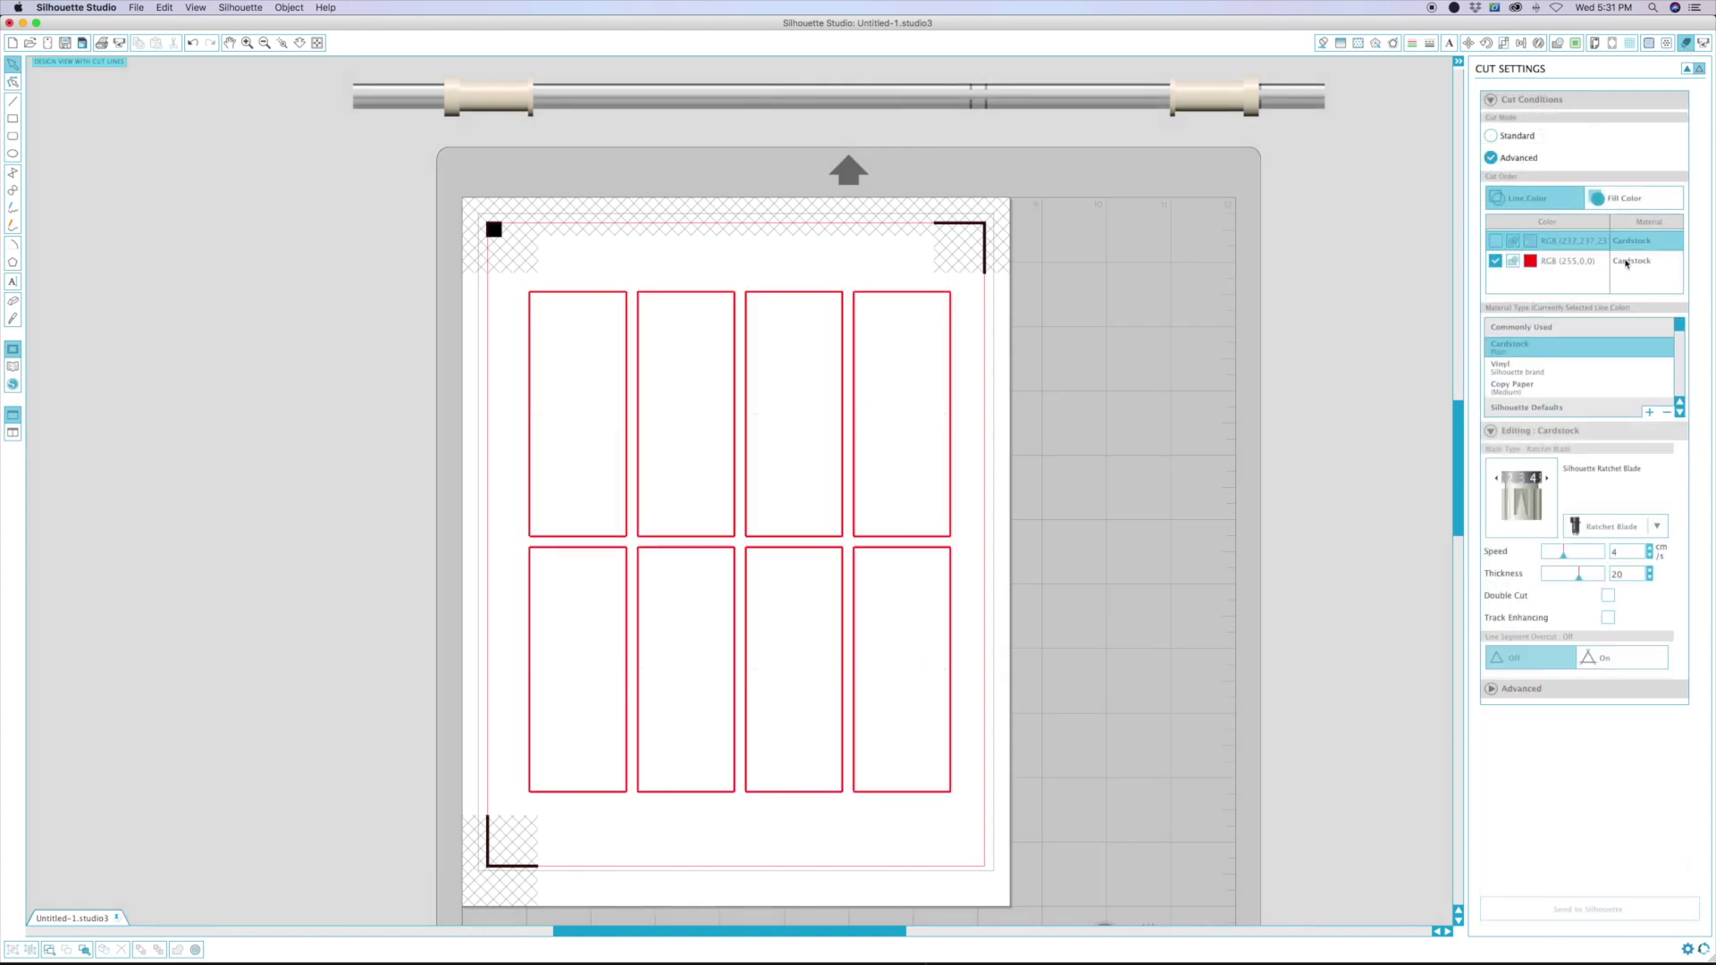
Step: Assign the White Sticker Paper material to the red cut lines
click(1564, 261)
scroll(1580, 375, down, 10)
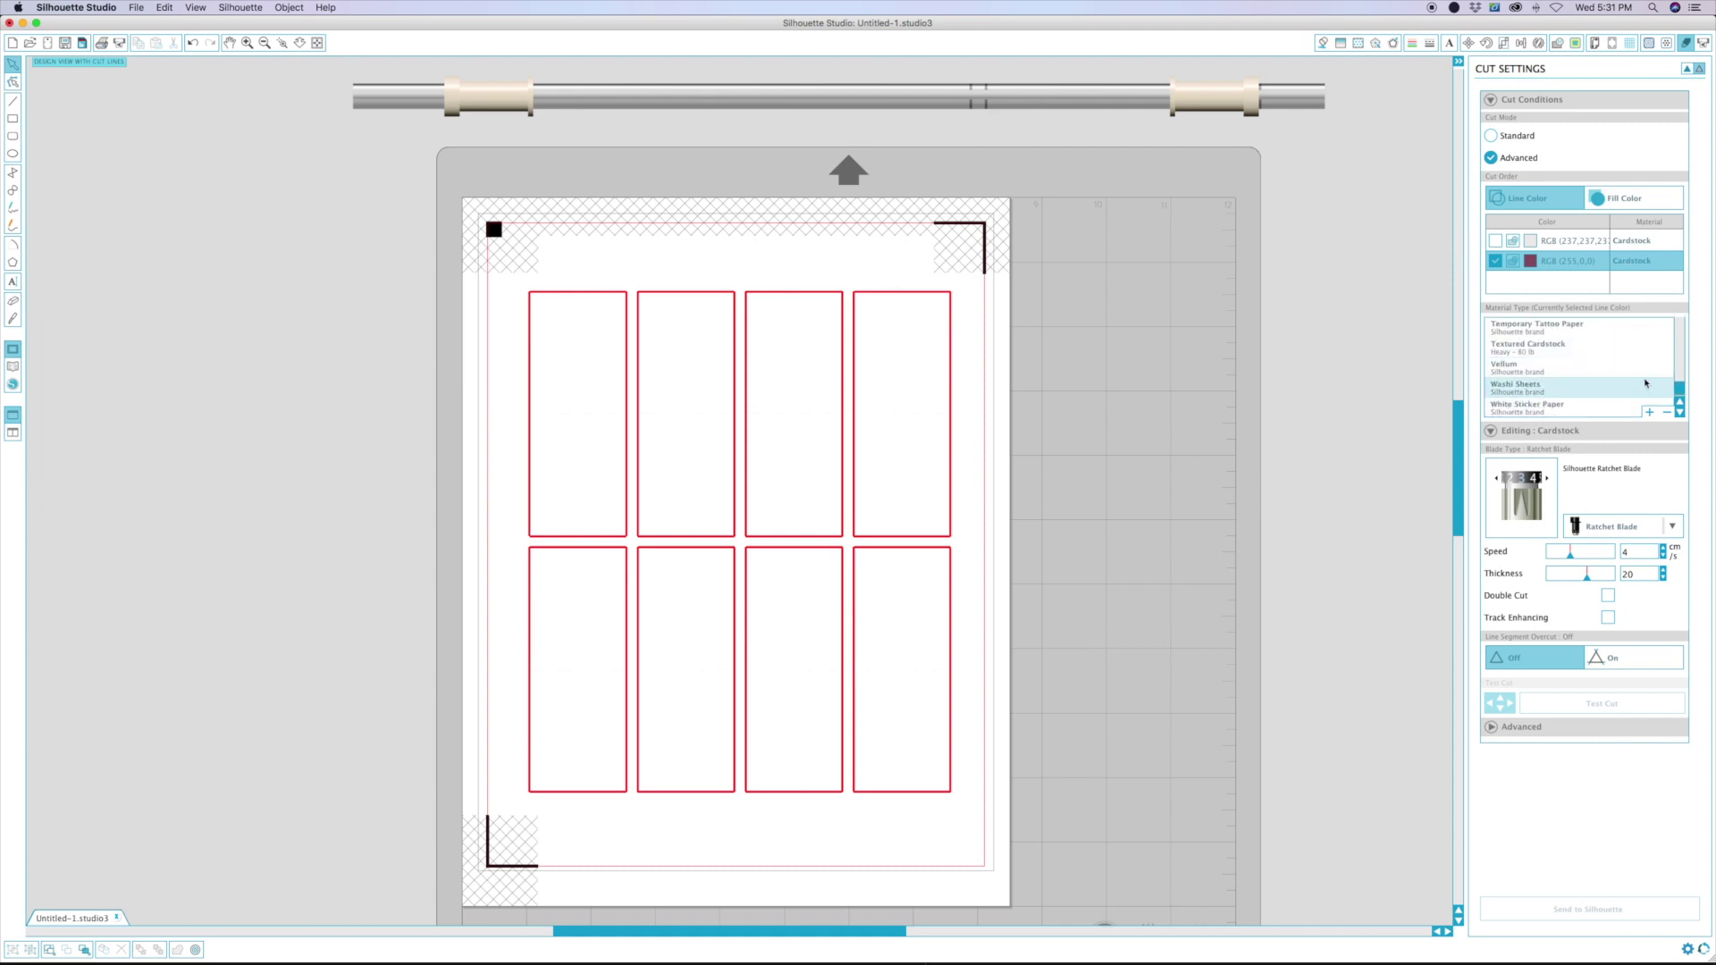
scroll(1633, 392, up, 5)
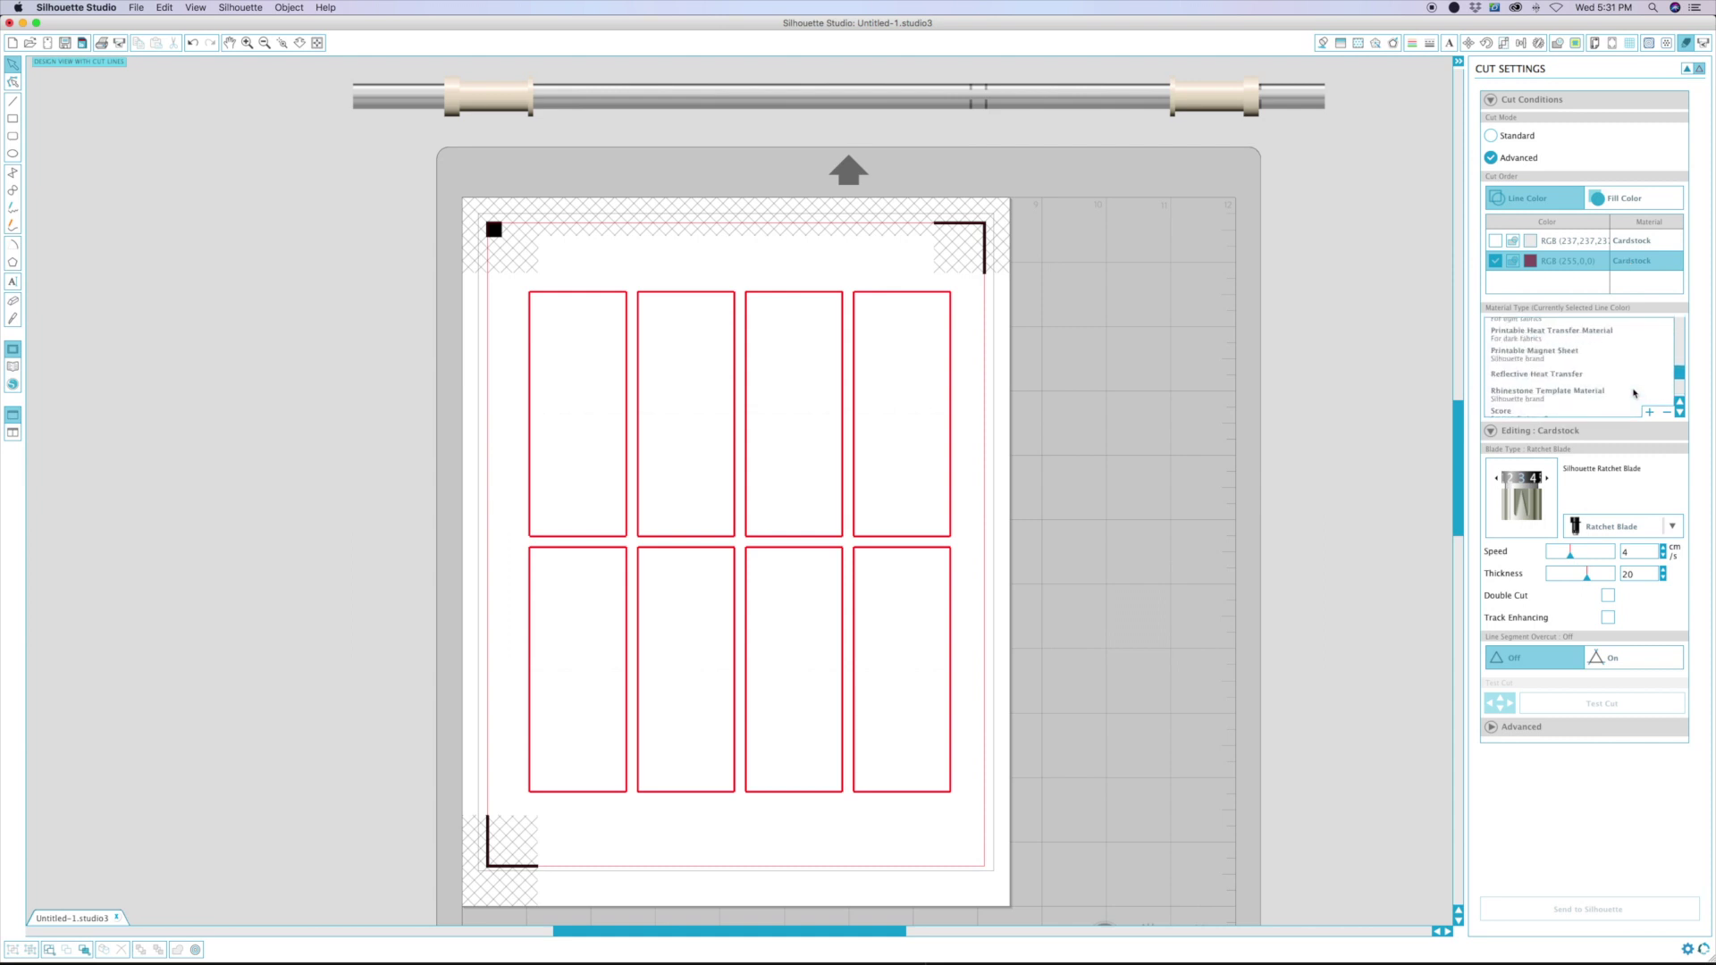
scroll(1634, 392, up, 8)
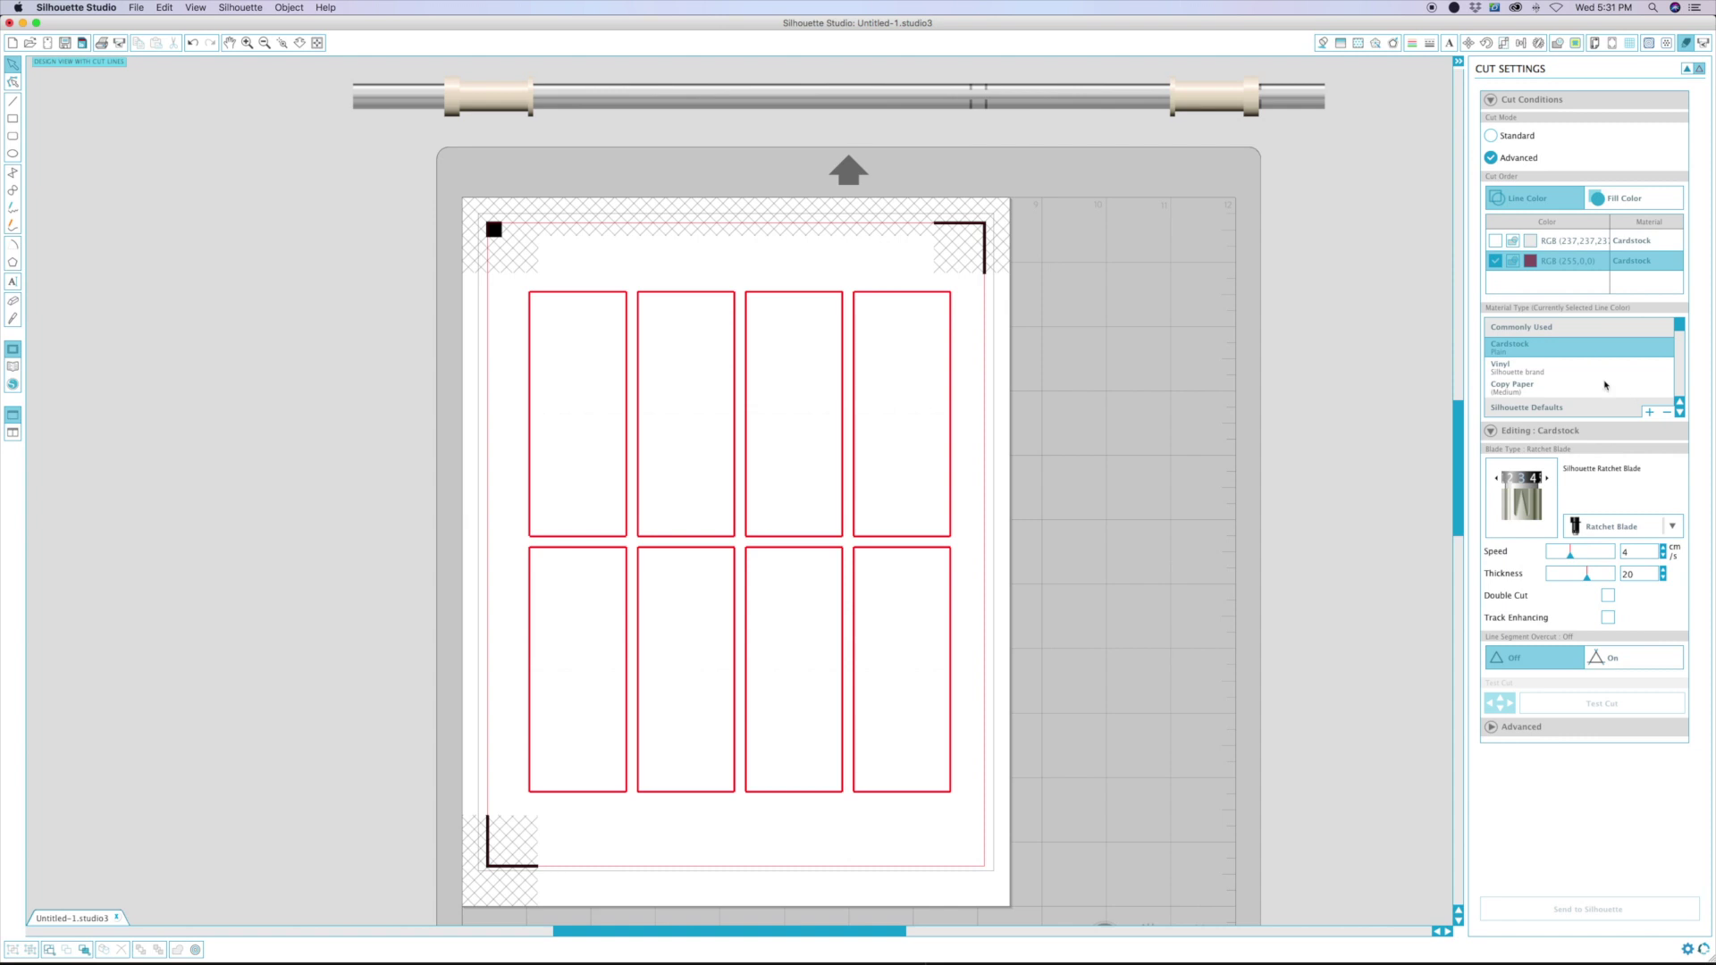
scroll(1586, 374, down, 2)
scroll(1587, 374, down, 10)
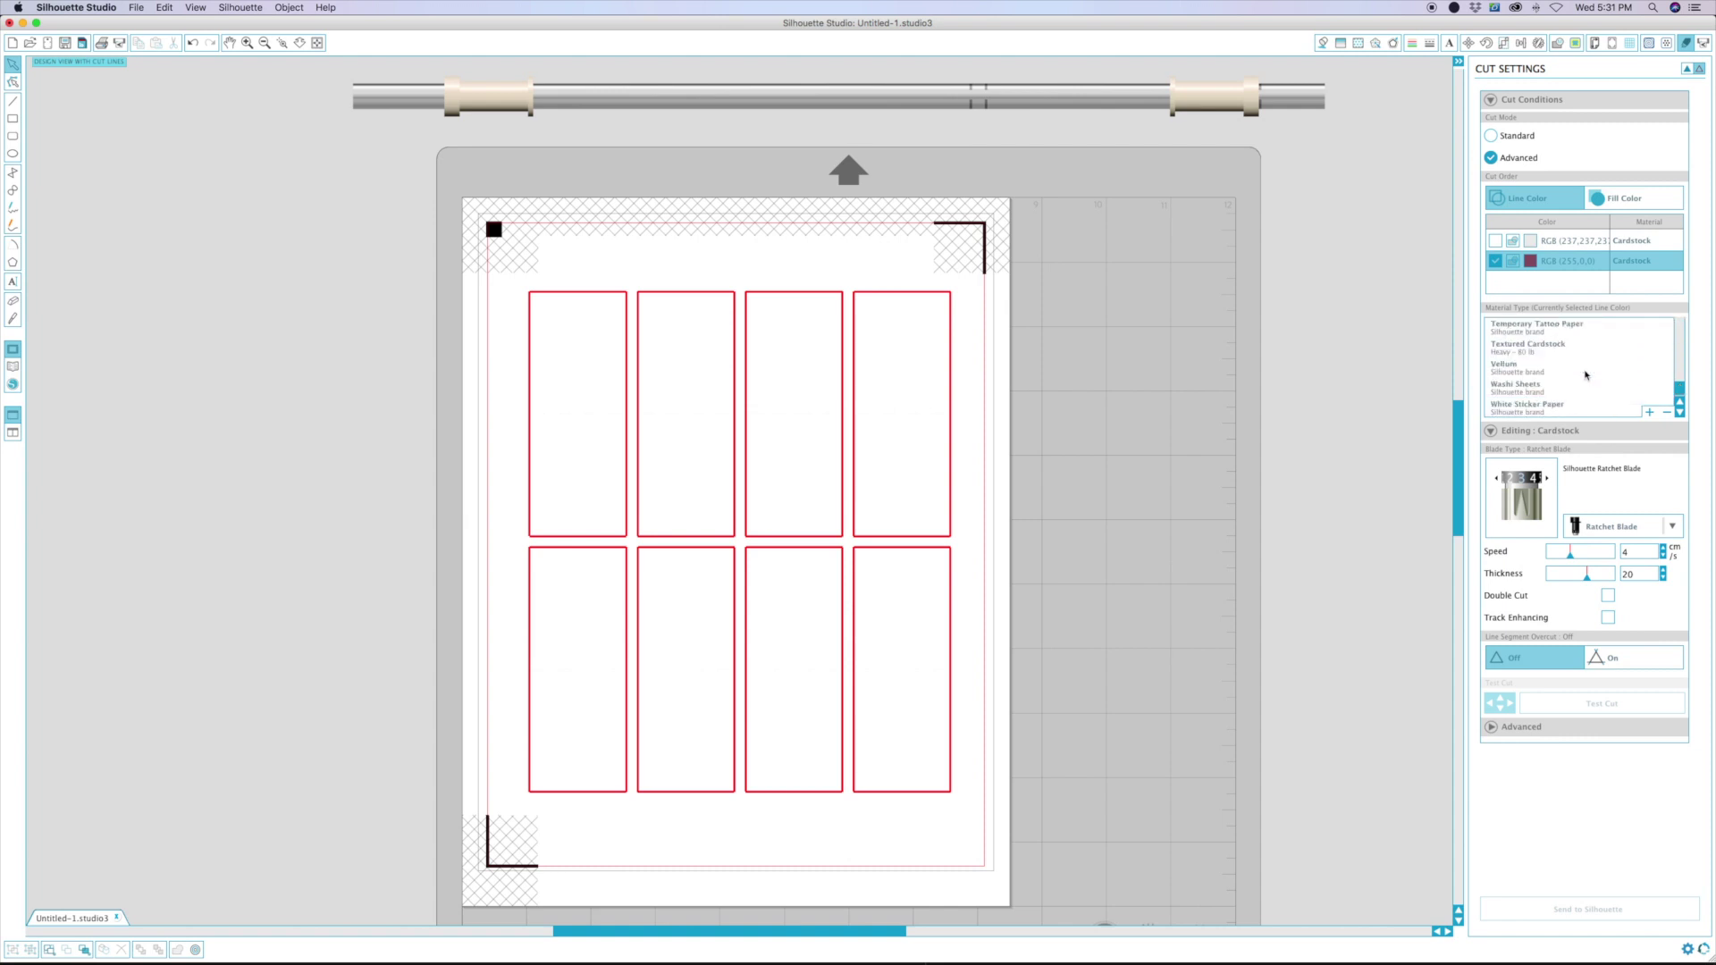
click(1579, 407)
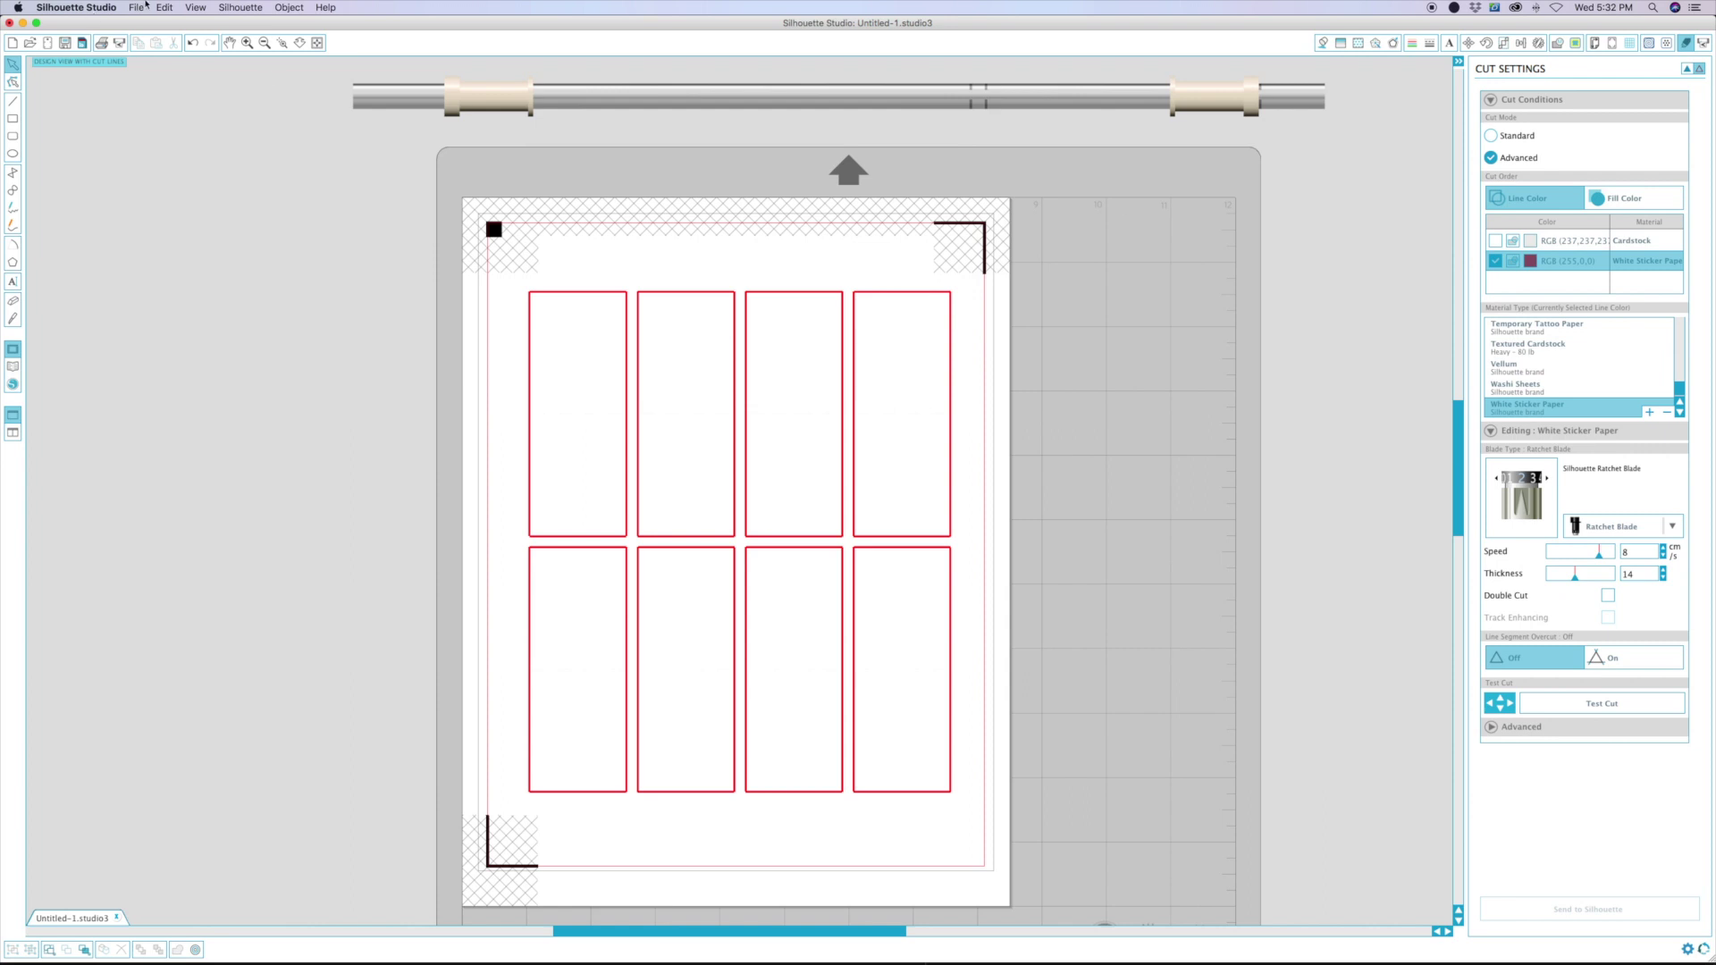
Step: Open the Save As dialog for the design
click(139, 6)
mouse_move(214, 108)
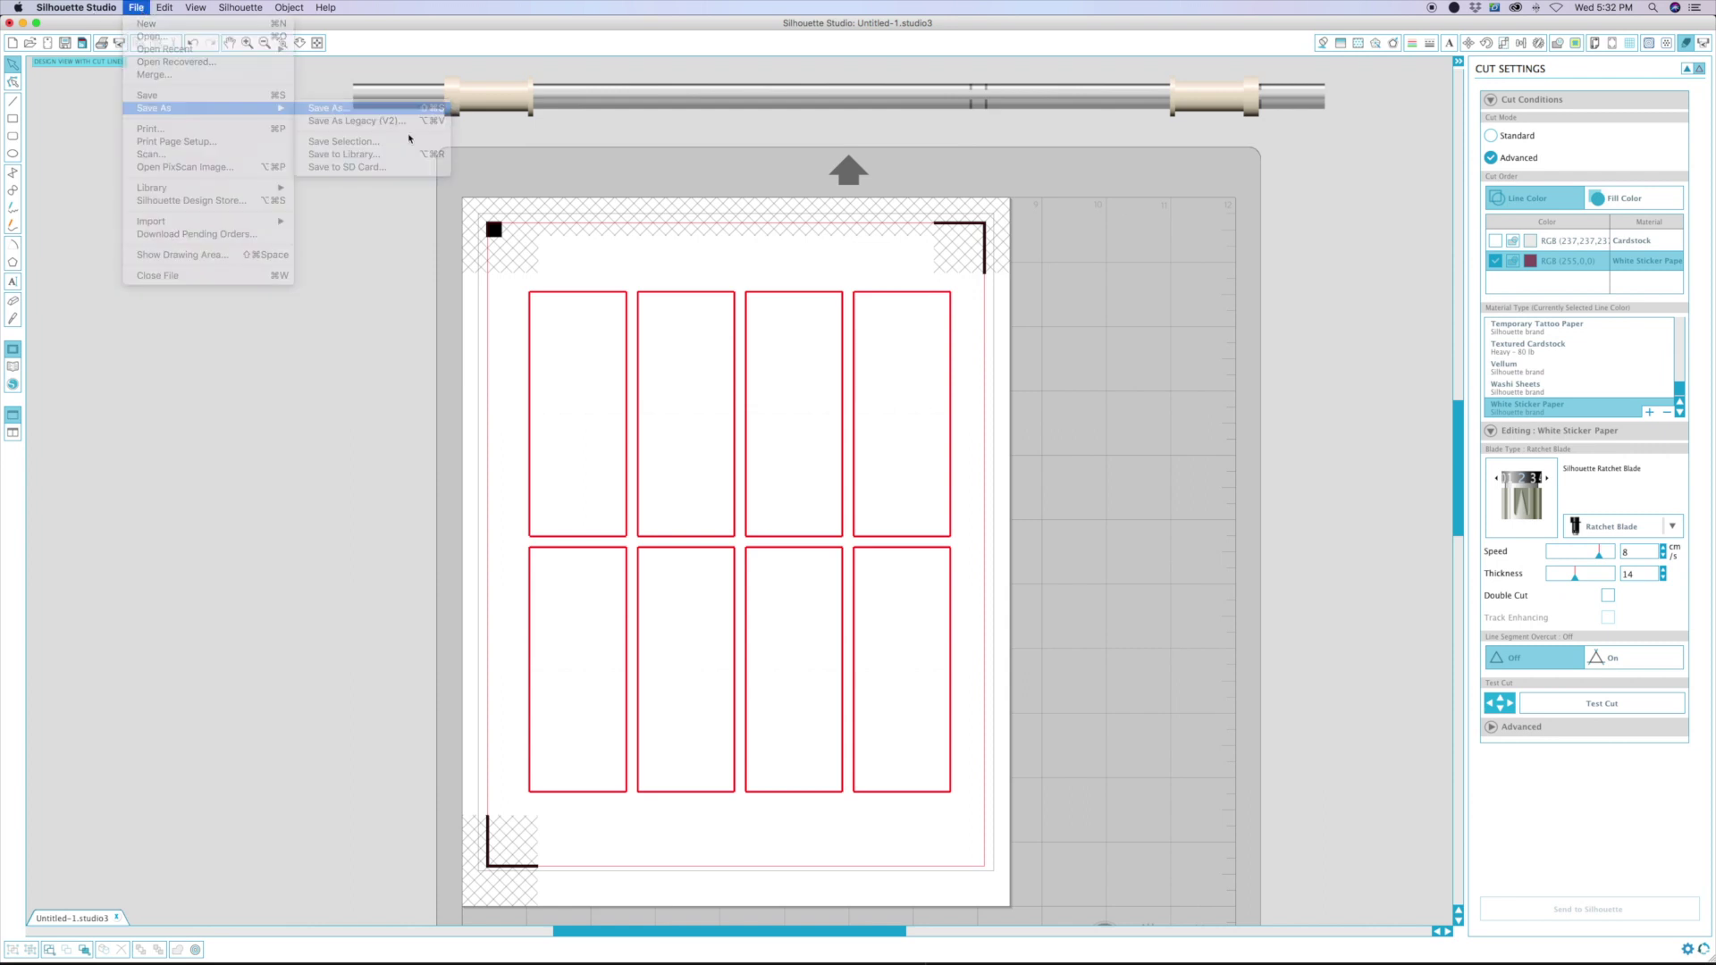